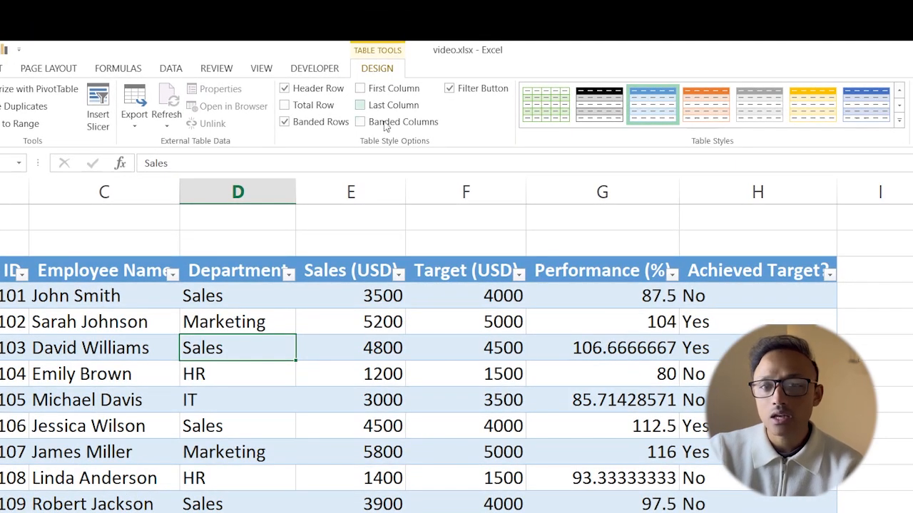
Step: Apply the orange banded table style to the employee sales table
left_click(601, 115)
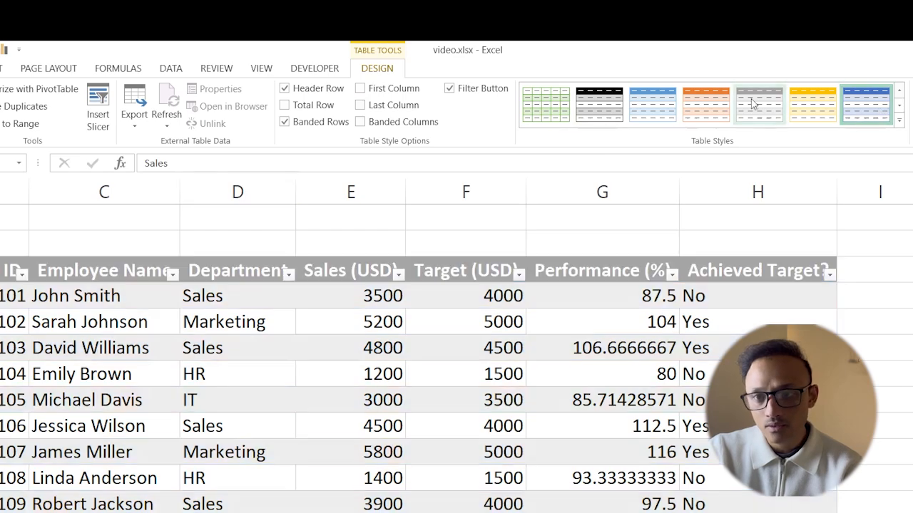
left_click(700, 110)
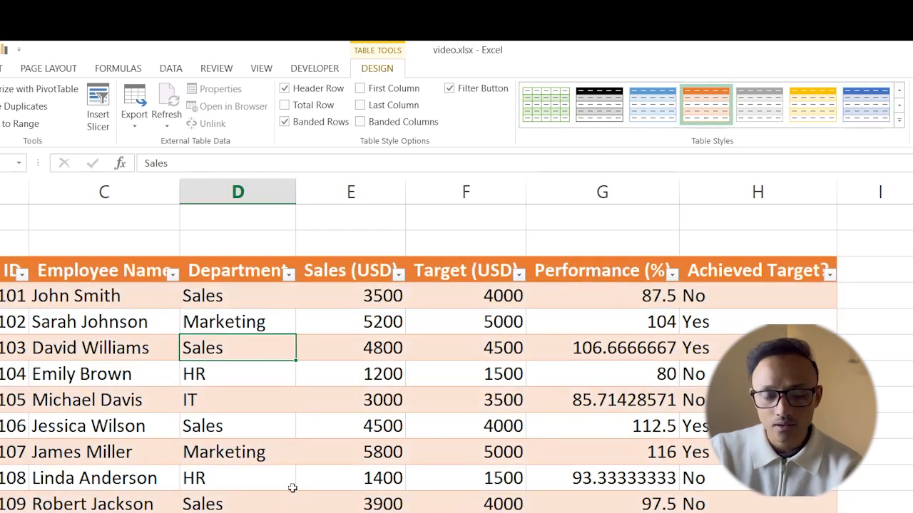
scroll(245, 467, "down", 1)
scroll(244, 468, "up", 1)
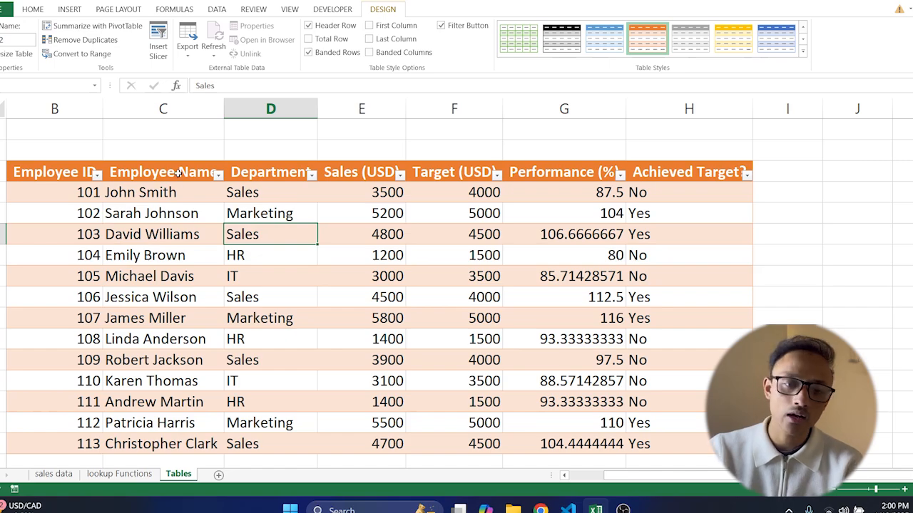
scroll(270, 238, "down", 1)
scroll(269, 238, "up", 1)
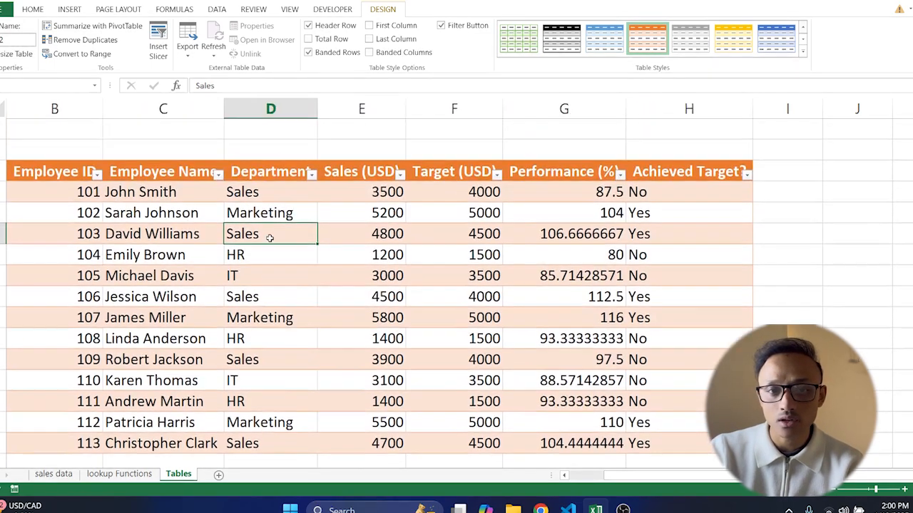
Step: Filter the Department column to show only Marketing rows
left_click(312, 176)
left_click(185, 296)
left_click(185, 327)
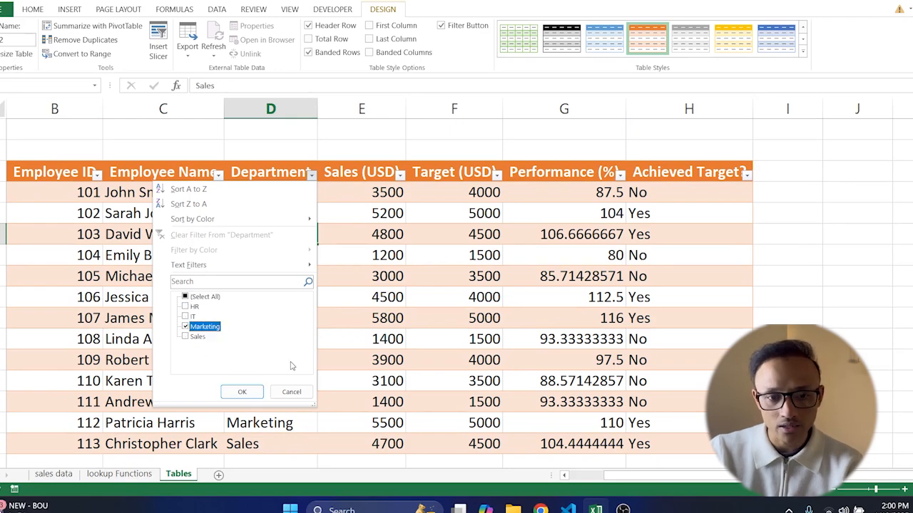
left_click(242, 392)
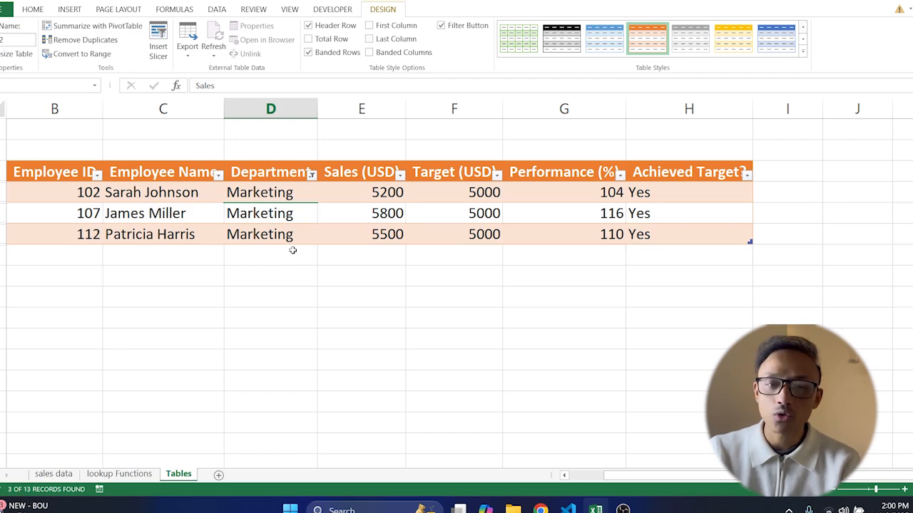
Step: Clear the filter from the Department column
left_click(314, 181)
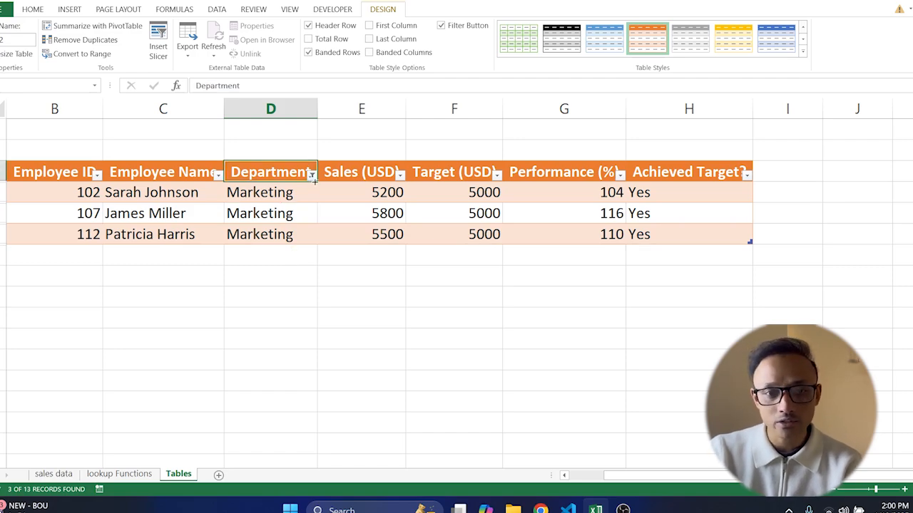
left_click(313, 175)
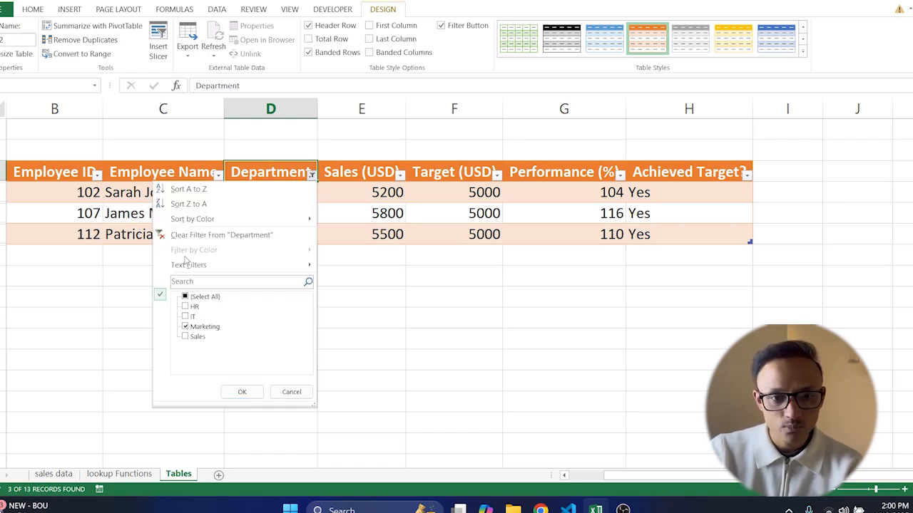
left_click(203, 235)
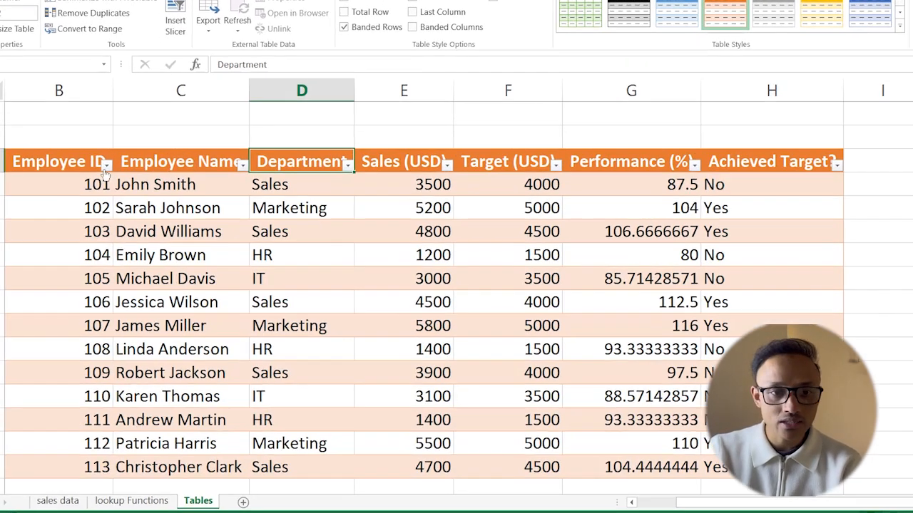
Step: Sort the table by Employee ID from largest to smallest
left_click(105, 165)
mouse_move(55, 207)
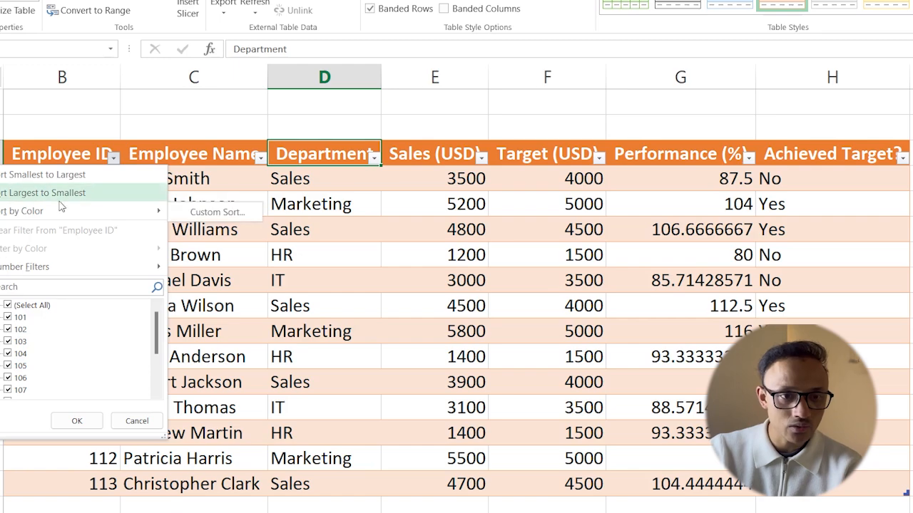
left_click(62, 194)
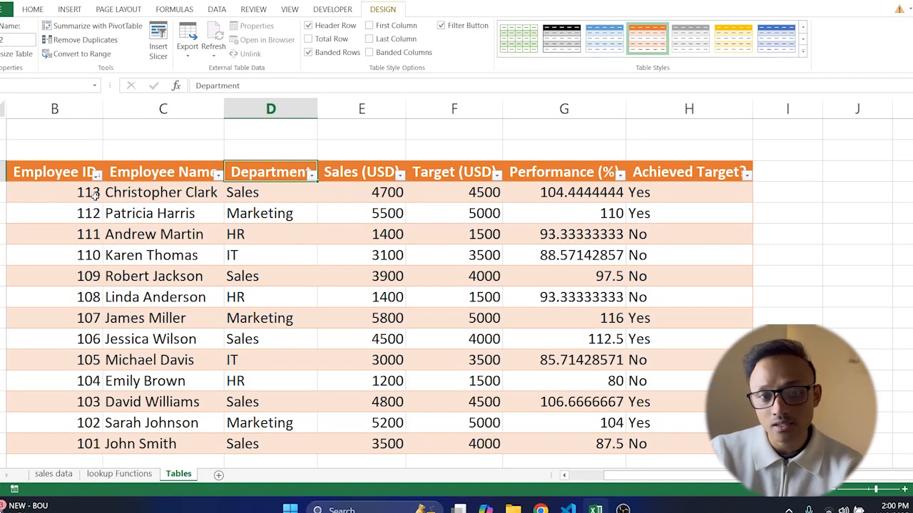
Step: Sort the table by Employee ID from smallest to largest
left_click(97, 175)
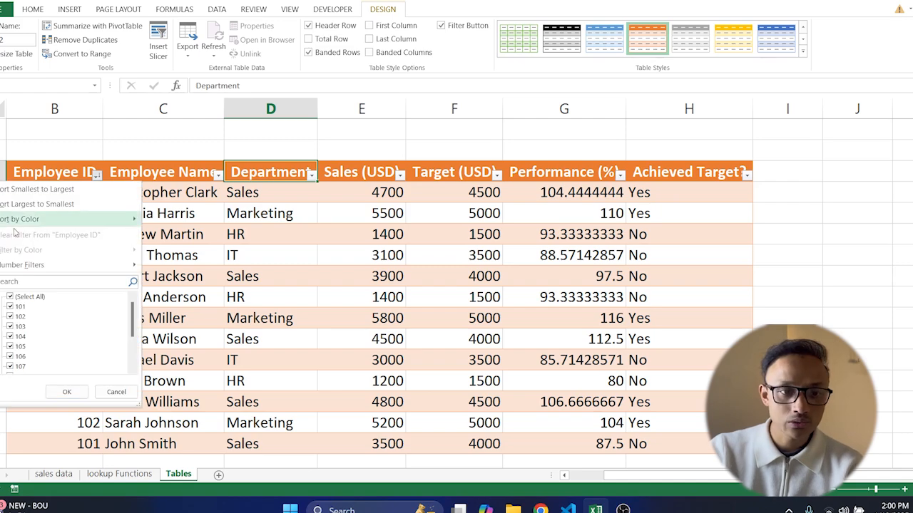
mouse_move(20, 221)
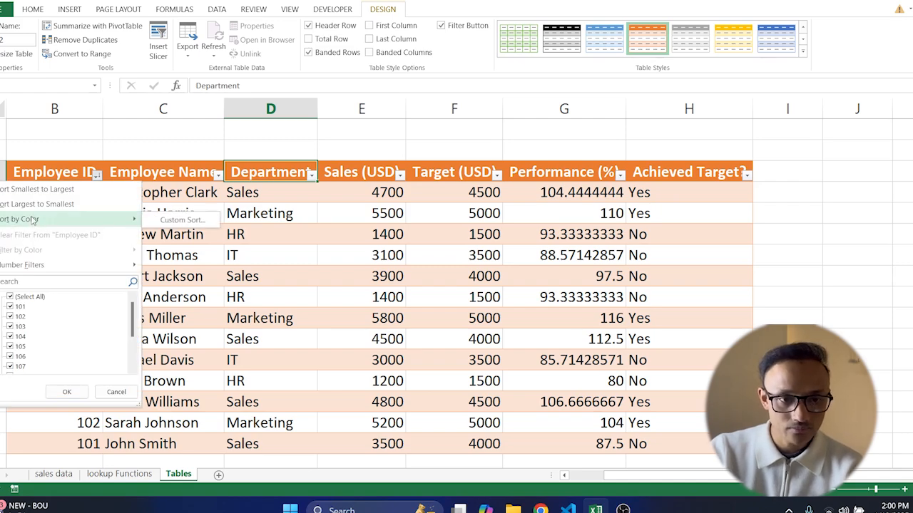
left_click(37, 190)
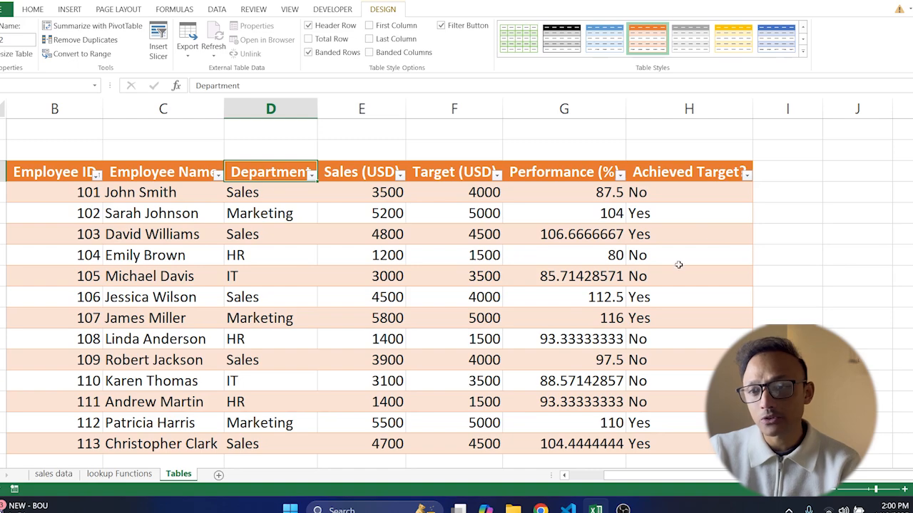
Step: Filter the Achieved Target? column to show only Yes rows
left_click(746, 174)
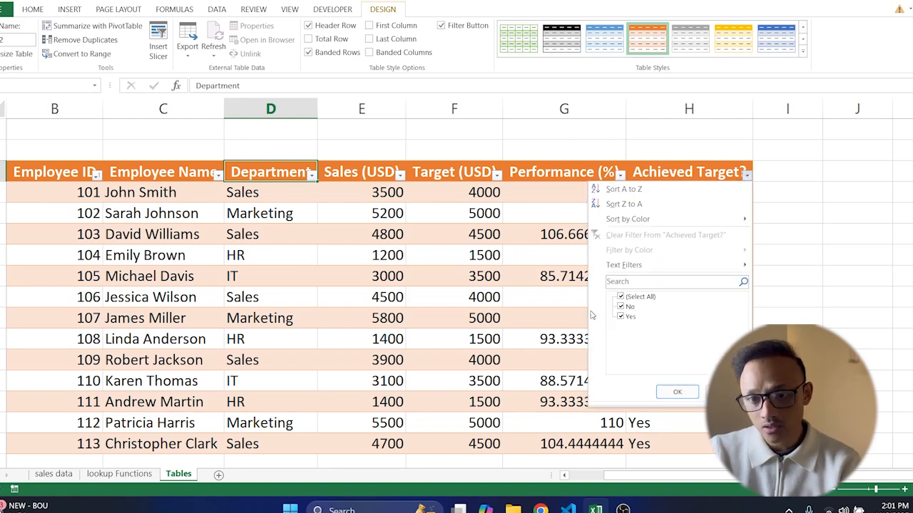
left_click(621, 297)
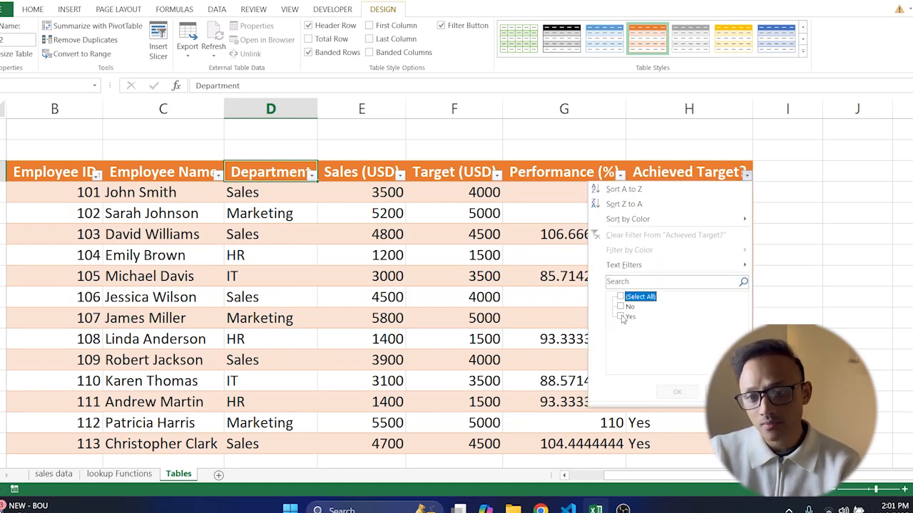
left_click(621, 318)
left_click(675, 393)
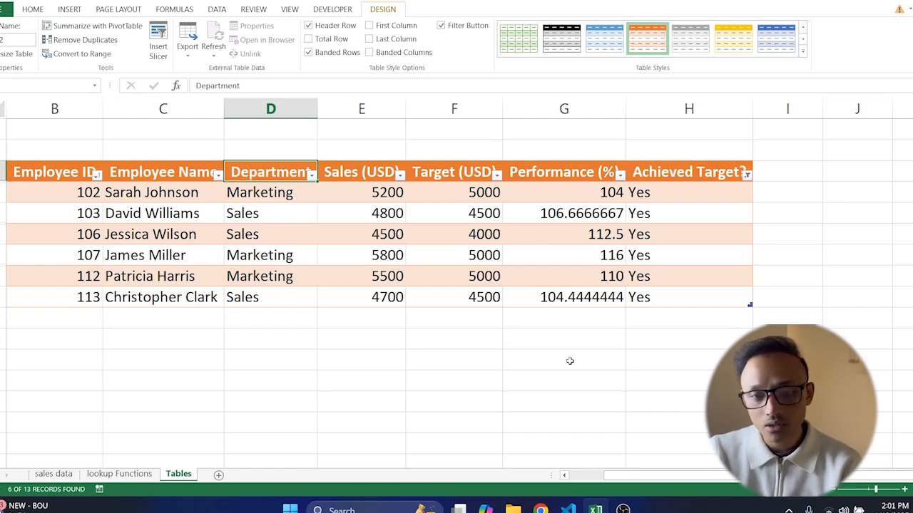
Step: Clear the filter from the Achieved Target? column
left_click(747, 175)
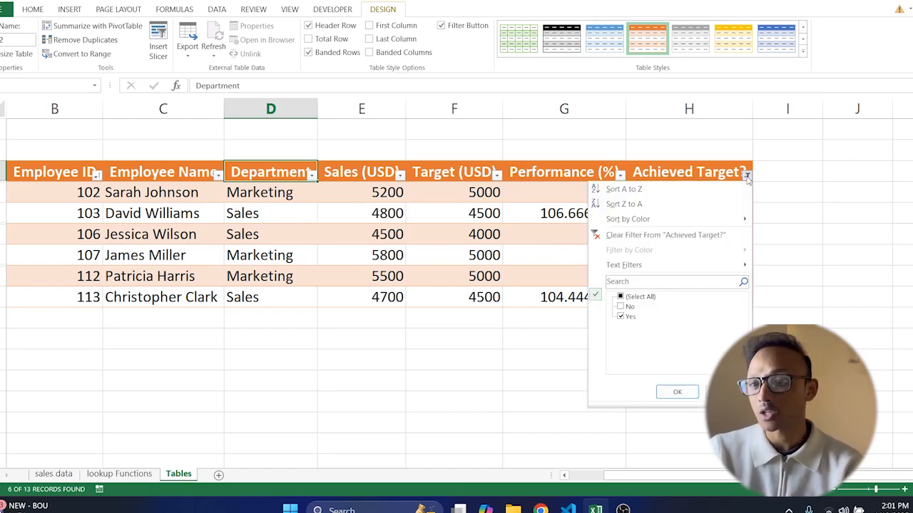
left_click(643, 237)
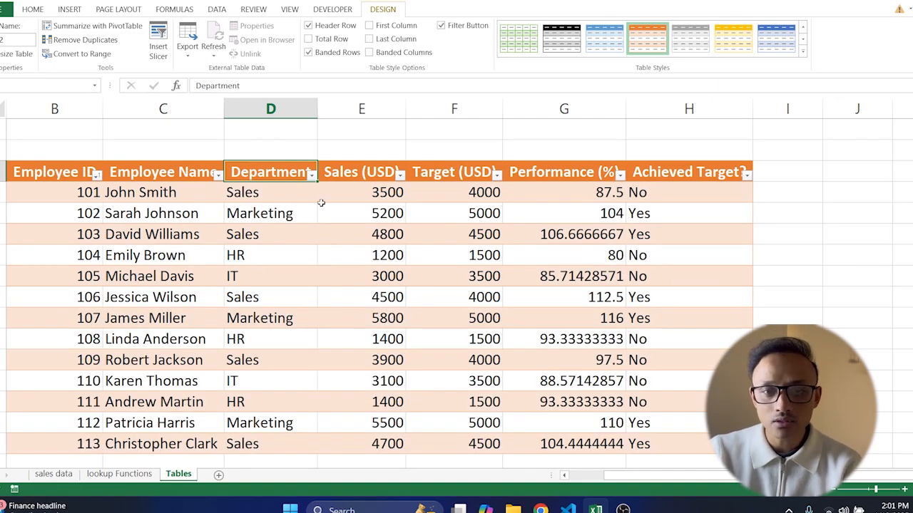
Step: Turn on the table's total row
scroll(318, 237, "down", 1)
scroll(318, 237, "down", 2)
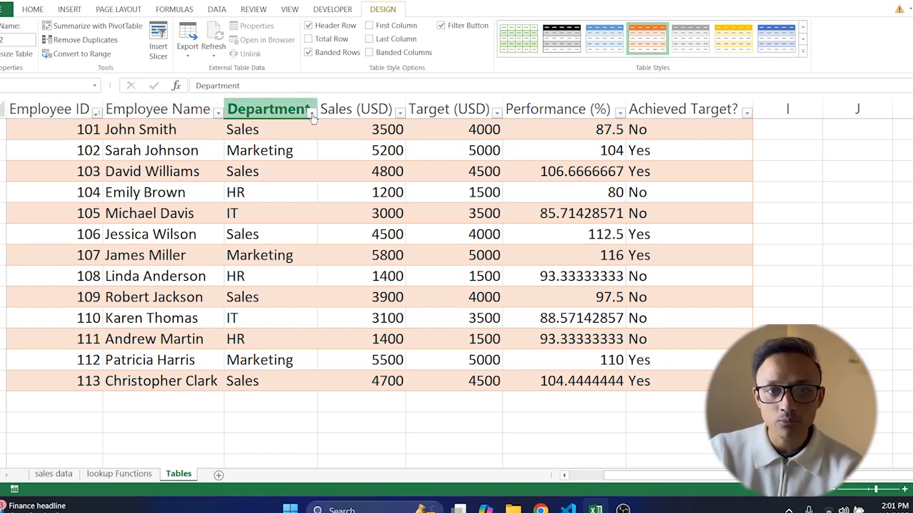
scroll(454, 216, "down", 3)
scroll(454, 217, "down", 1)
scroll(452, 217, "up", 5)
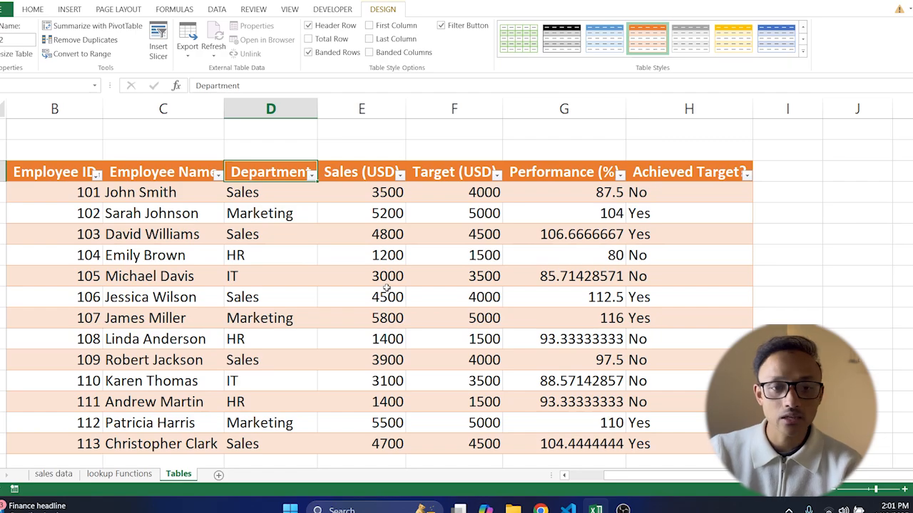
scroll(386, 287, "down", 1)
scroll(388, 289, "up", 1)
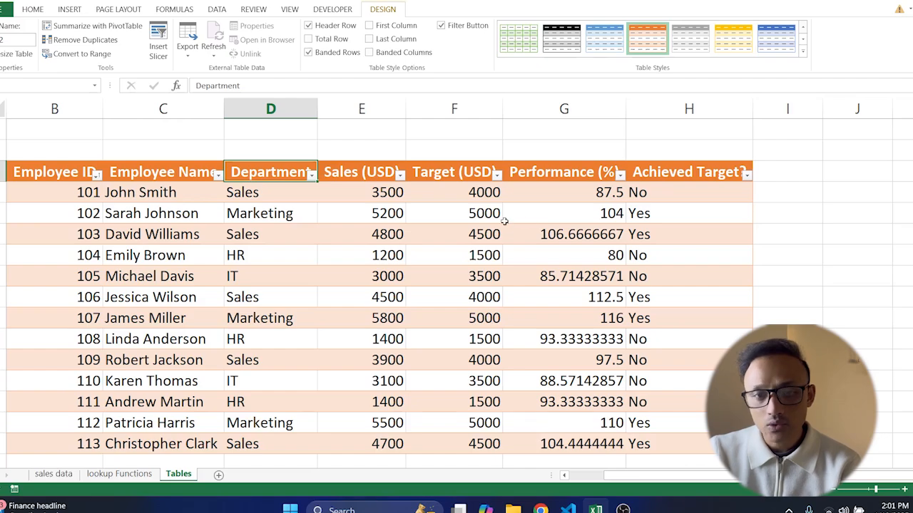
scroll(435, 193, "down", 1)
left_click(308, 38)
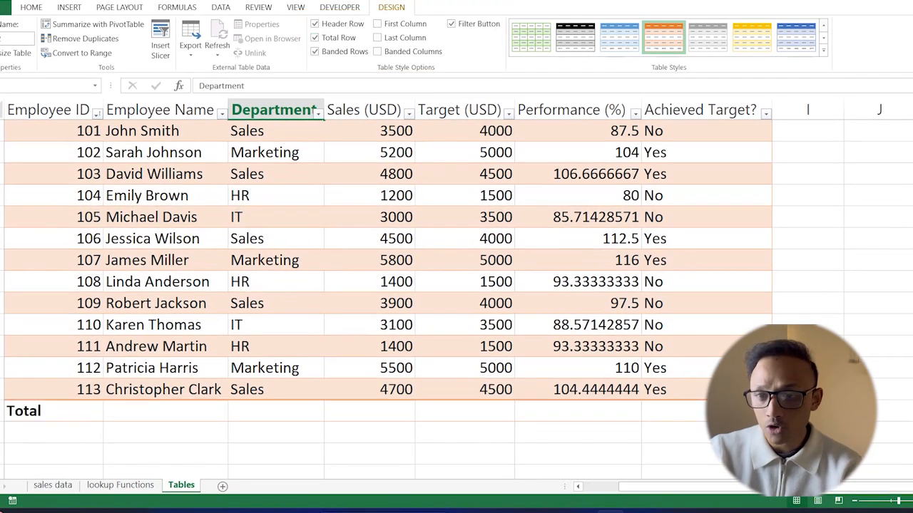
left_click(655, 411)
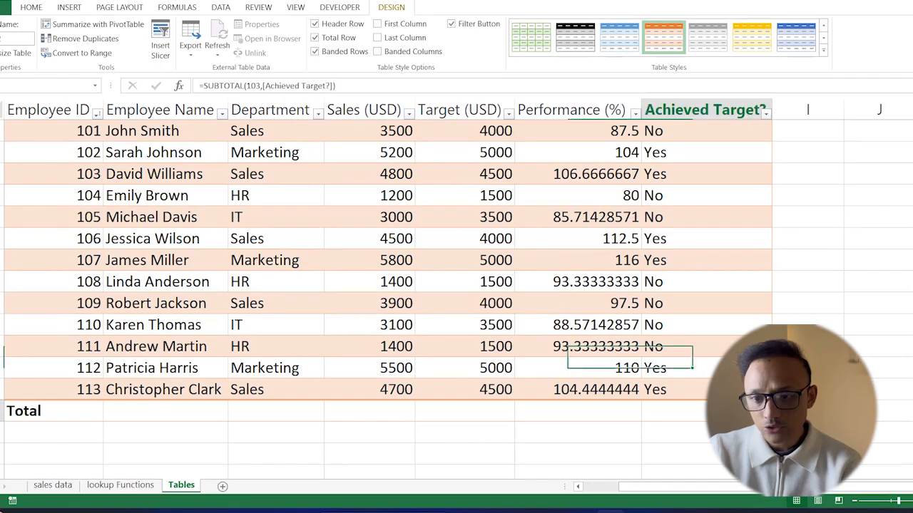
Step: Set the Sales (USD) total in the total row to Sum
scroll(494, 357, "up", 1)
scroll(442, 274, "down", 1)
scroll(350, 193, "up", 1)
scroll(366, 261, "down", 1)
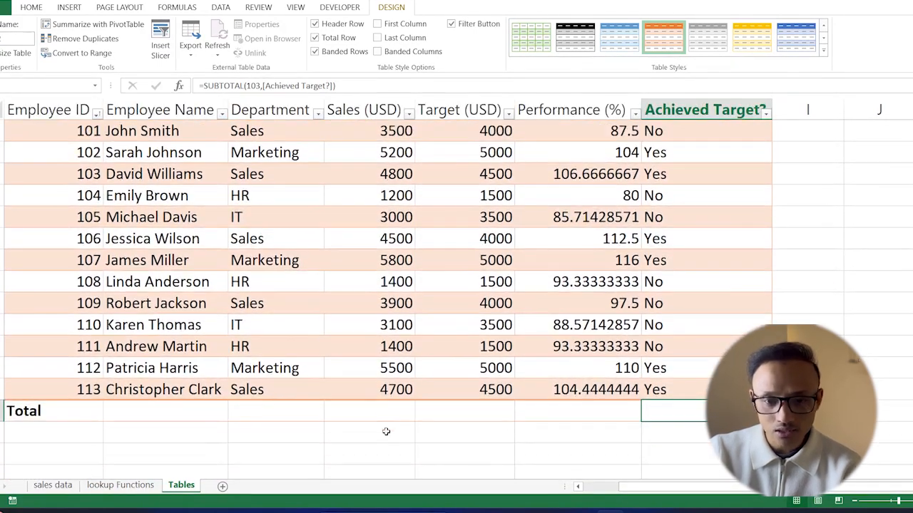
left_click(385, 411)
left_click(421, 417)
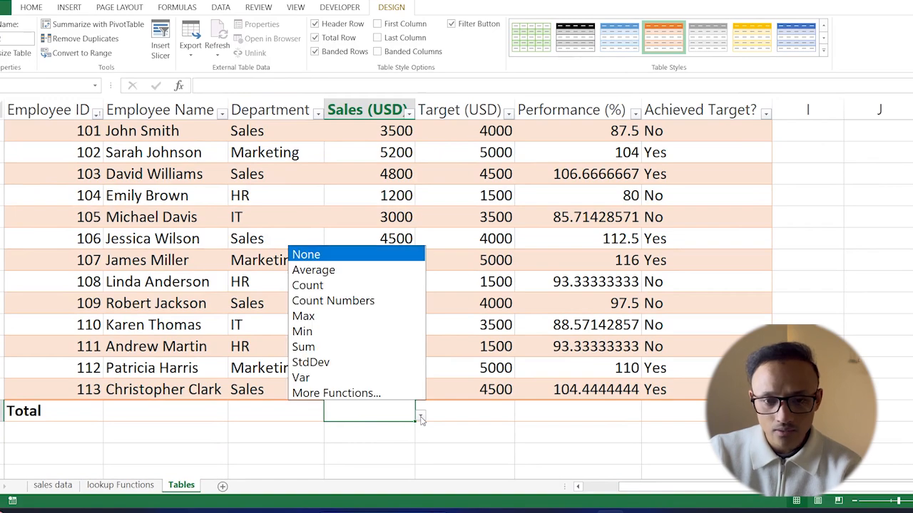
left_click(331, 346)
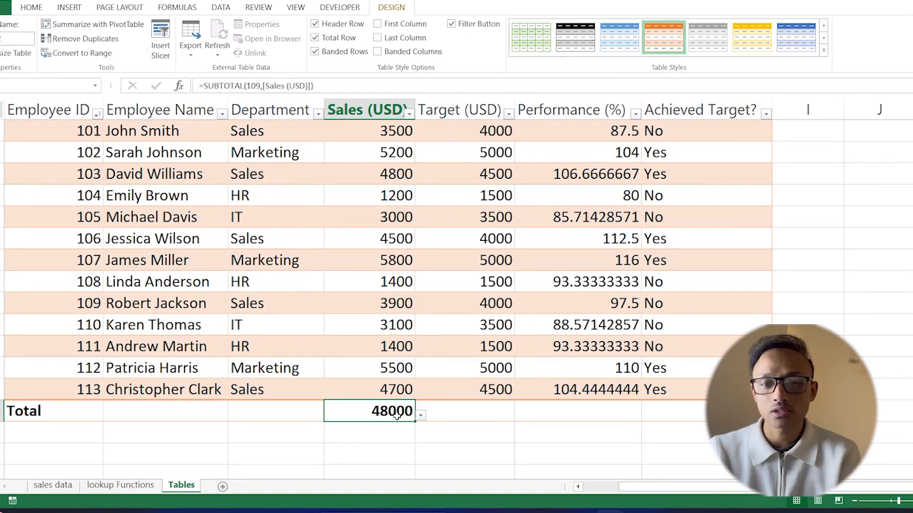
Step: Set the Target (USD) total in the total row to Sum
left_click(480, 416)
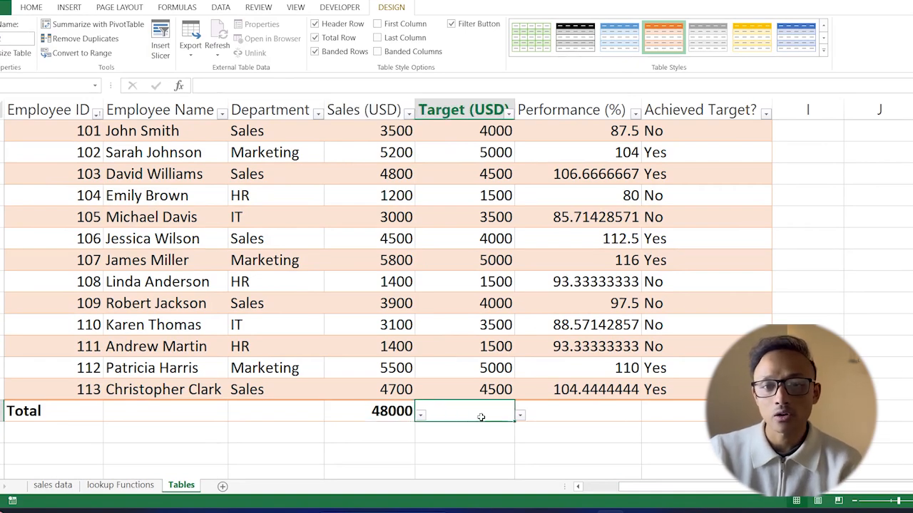
left_click(519, 416)
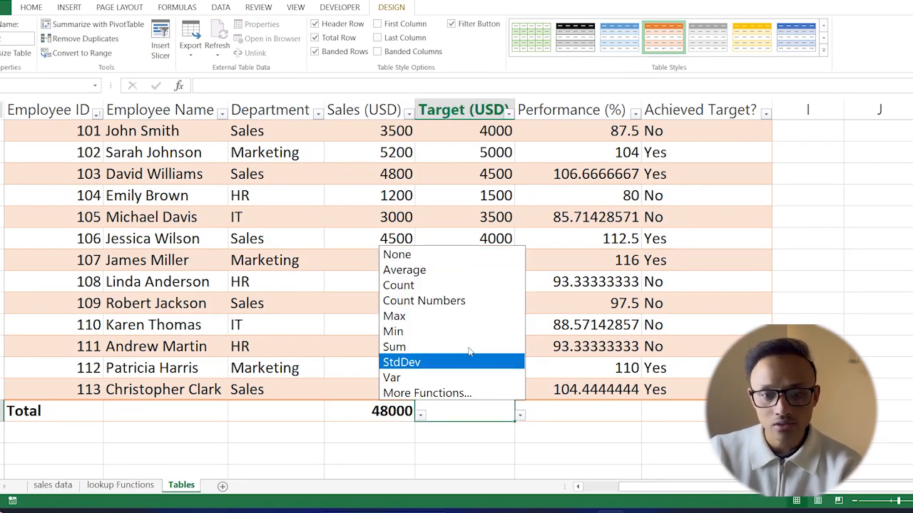
left_click(416, 352)
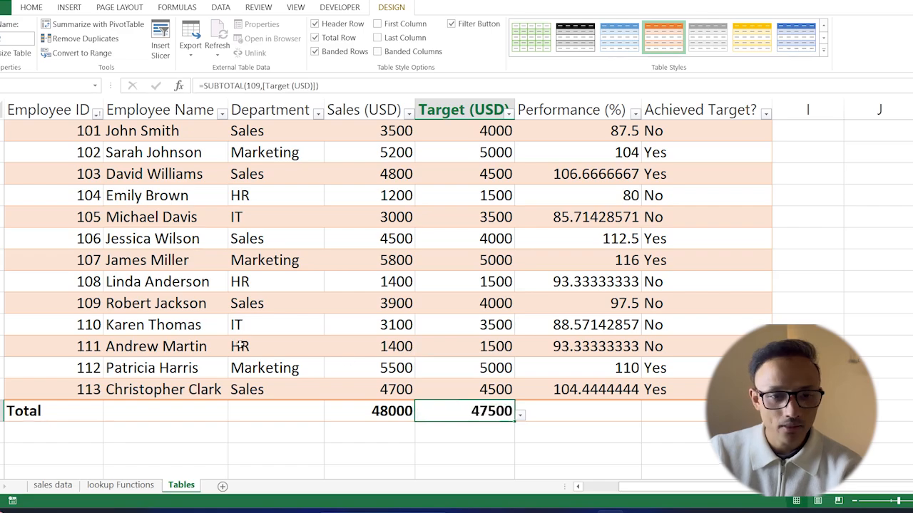
scroll(82, 240, "up", 1)
scroll(82, 239, "down", 1)
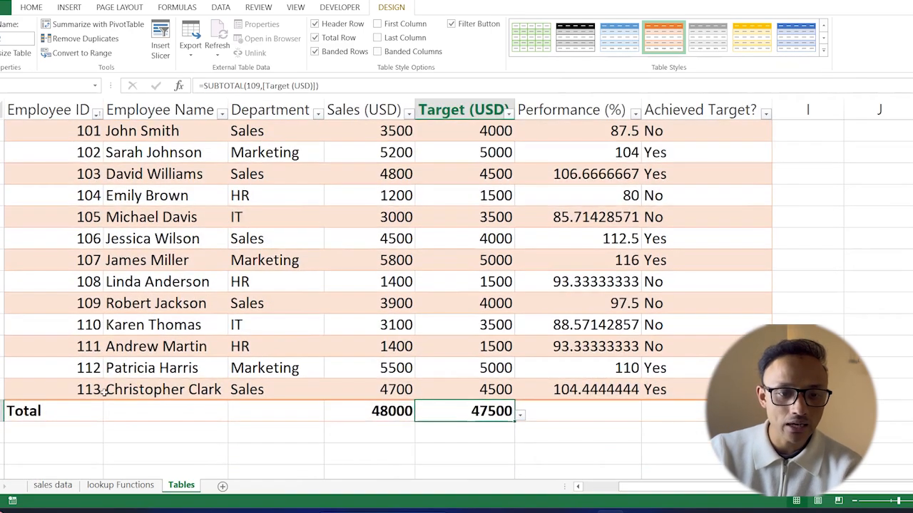
Step: Set the Employee Name total in the total row to Count
left_click(203, 414)
left_click(234, 415)
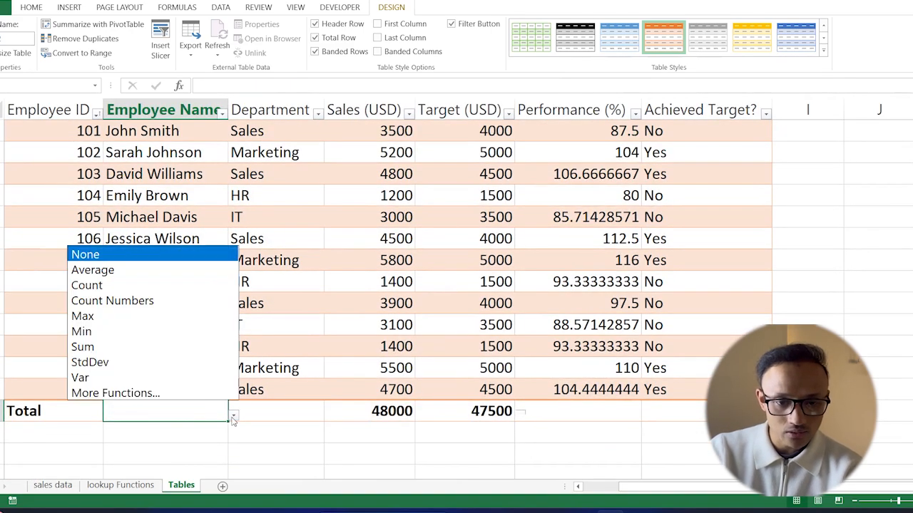
left_click(107, 286)
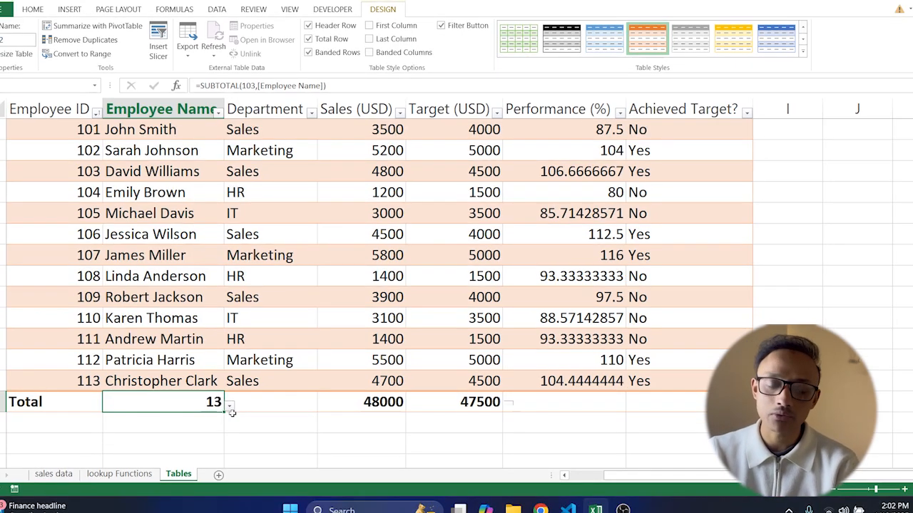
scroll(355, 381, "up", 1)
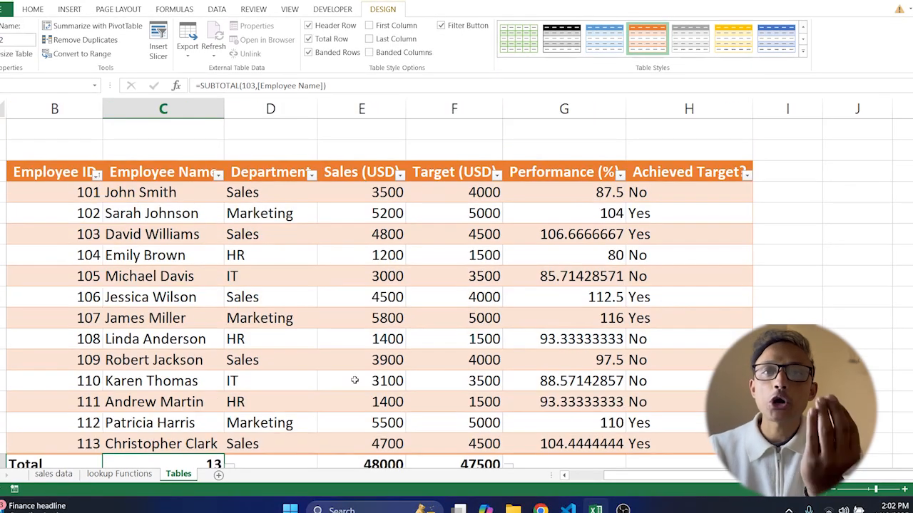
left_click(779, 172)
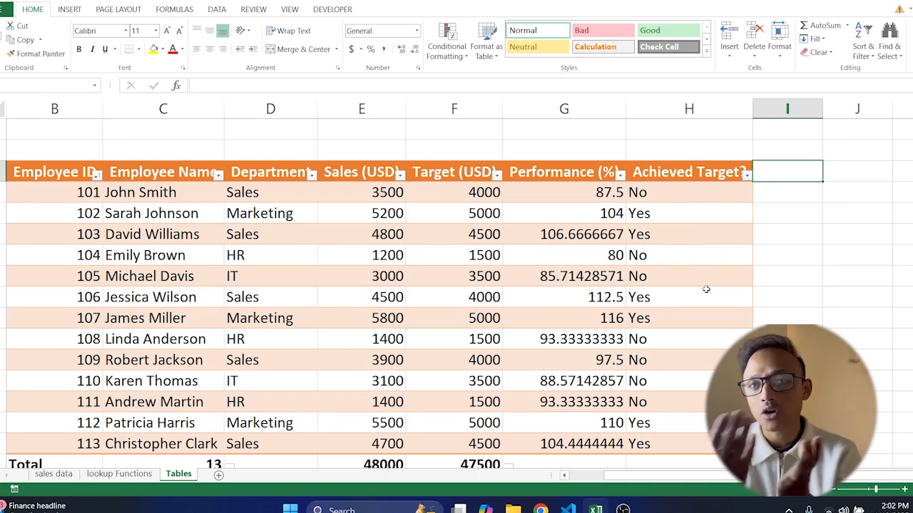
Step: Add a new table column headed "Taraget Sales Increase" after the Achieved Target? column
type("T")
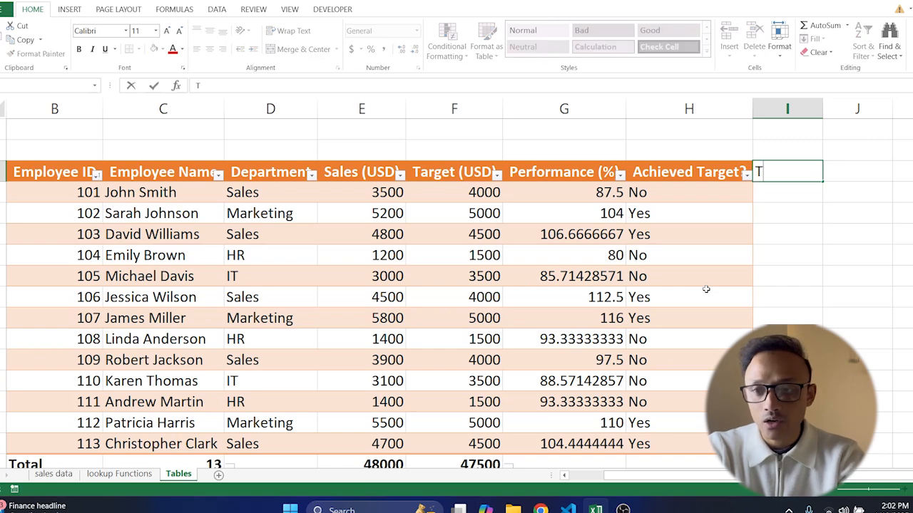
type("araget Sale")
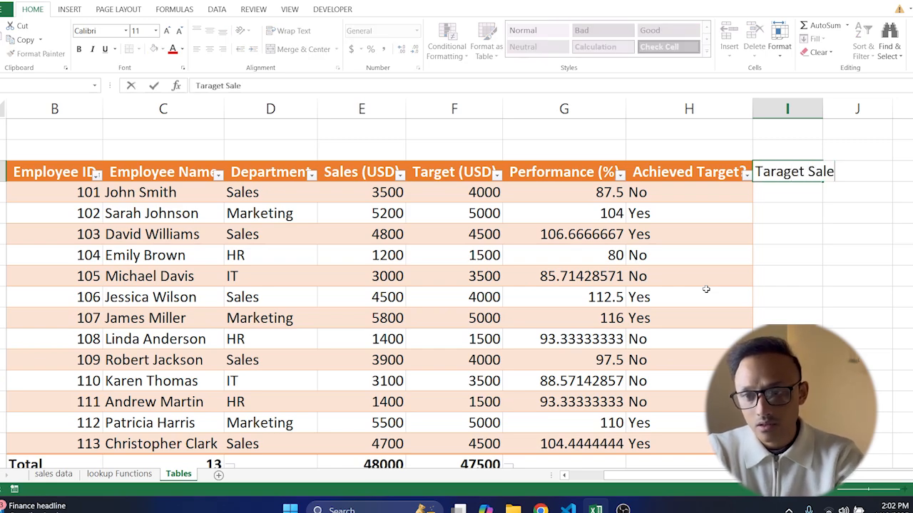
type("s INcrease")
key("BackSpace")
key("BackSpace")
key("BackSpace")
key("BackSpace")
key("BackSpace")
key("BackSpace")
key("BackSpace")
type("ncreasee")
key("BackSpace")
key("Return")
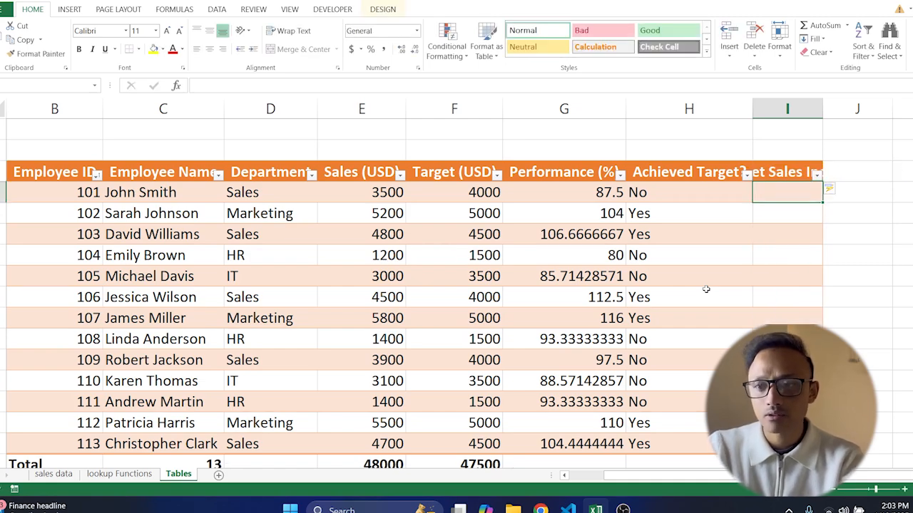
Step: Autofit the new column's width and fill it with a formula adding 1000 to each row's Target (USD)
double_click(823, 108)
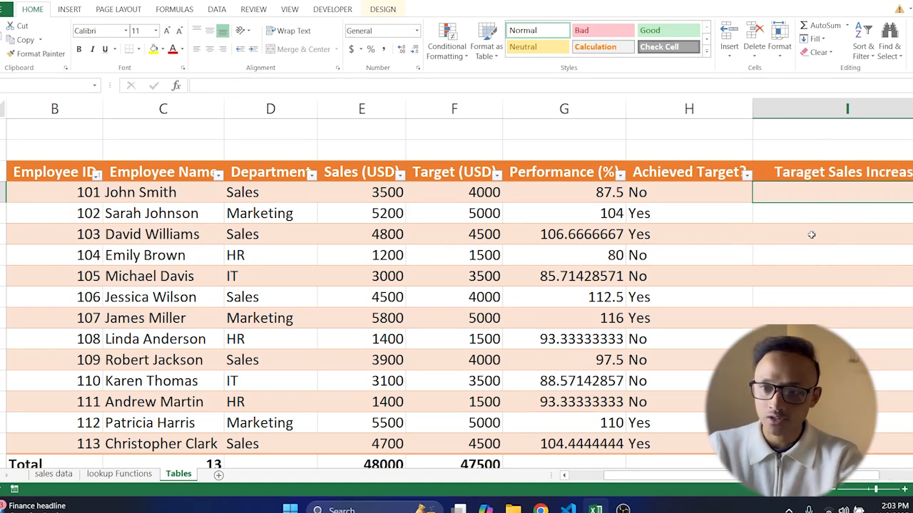
type("=")
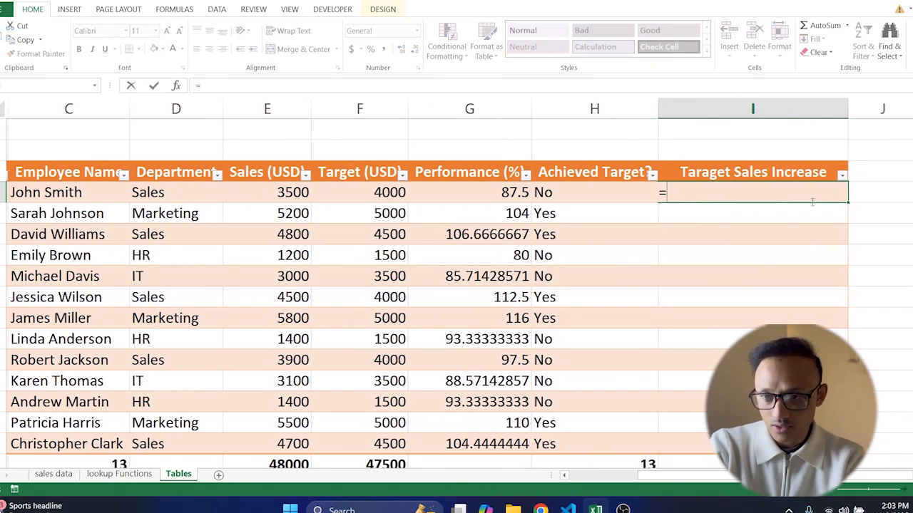
left_click(383, 194)
type("+1000")
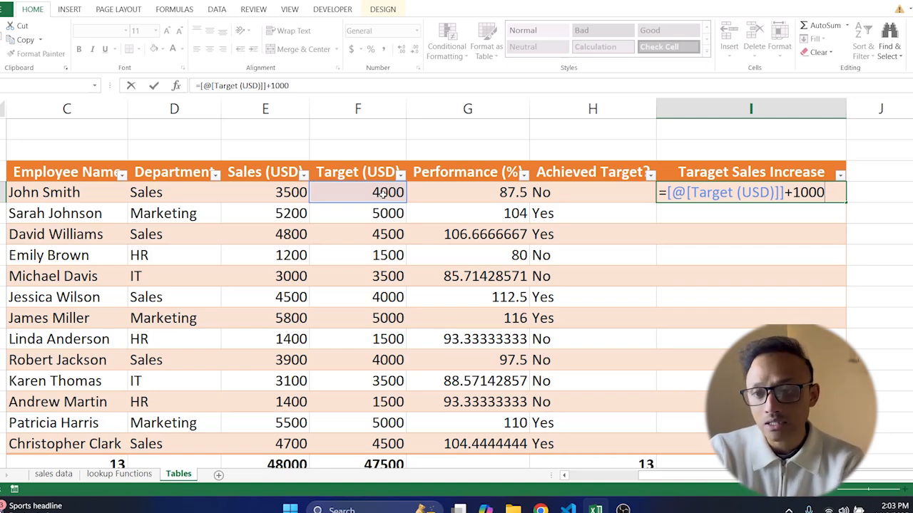
key("Return")
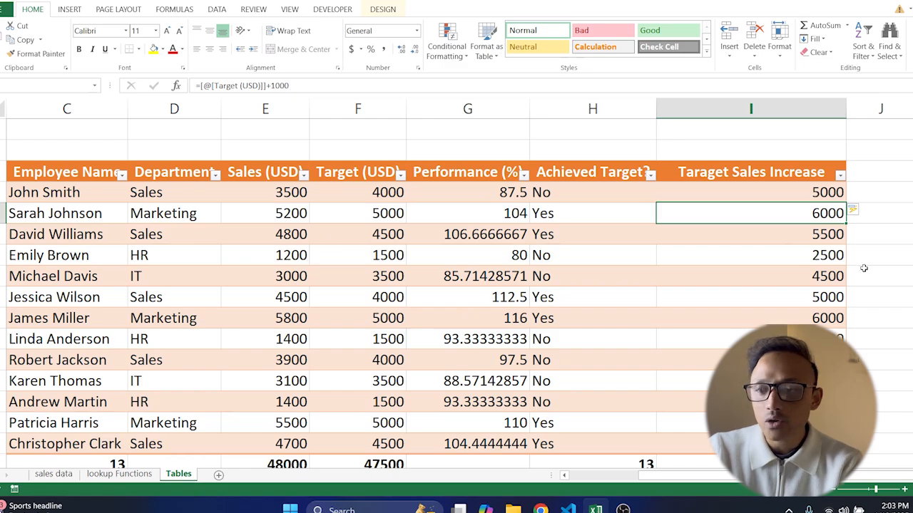
Step: Set the new column's total in the total row to Sum
scroll(428, 285, "down", 1)
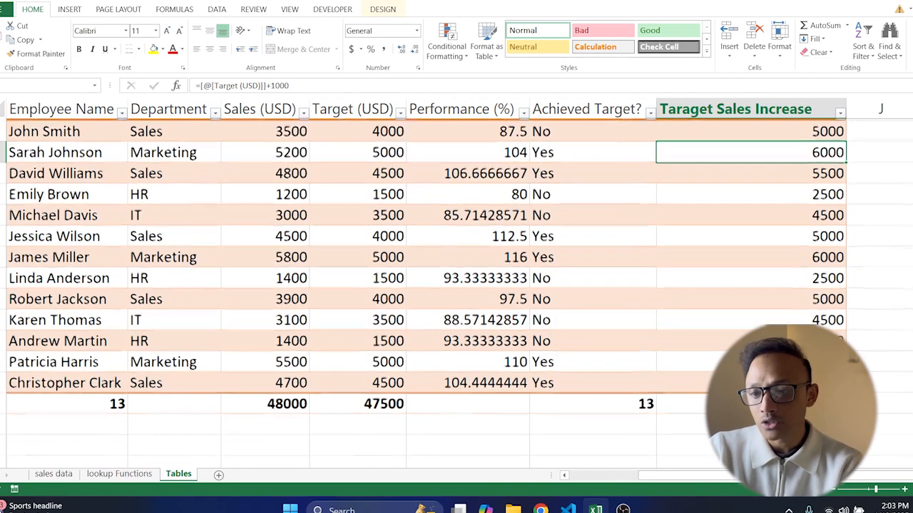
scroll(456, 285, "up", 1)
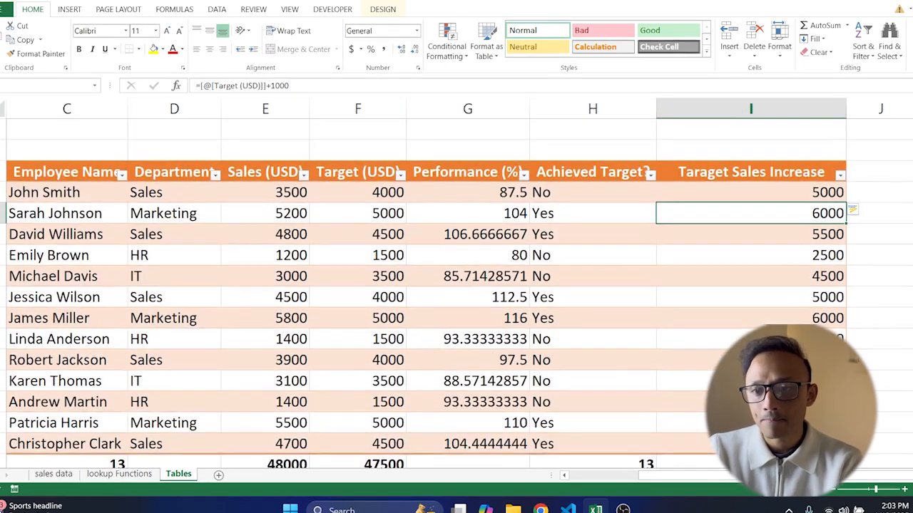
scroll(428, 285, "down", 2)
left_click(756, 340)
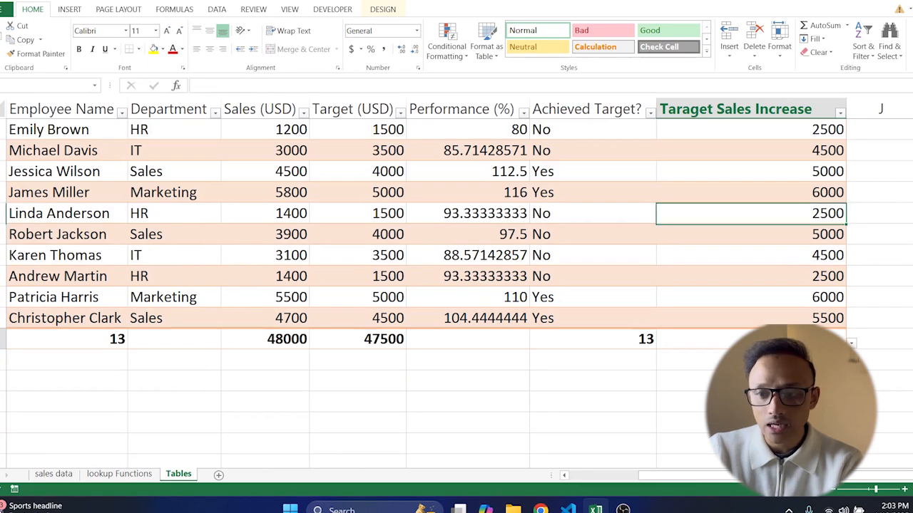
left_click(852, 343)
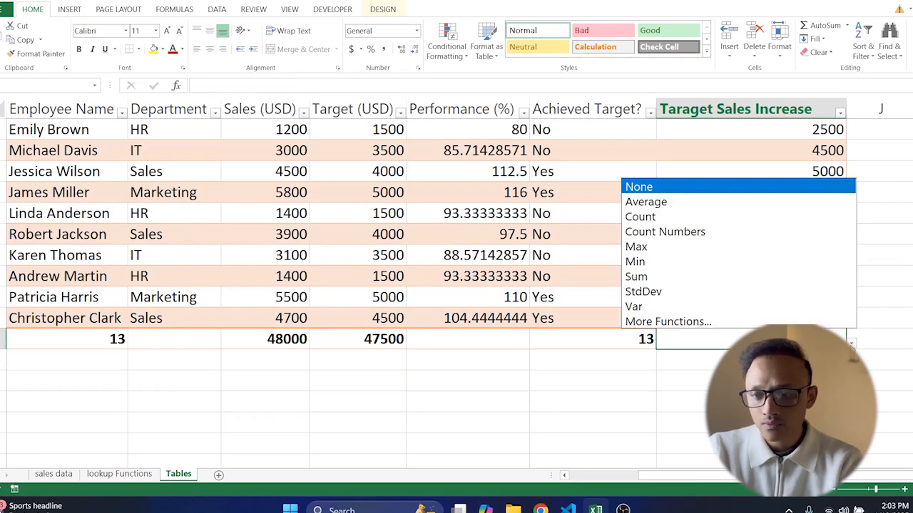
left_click(658, 278)
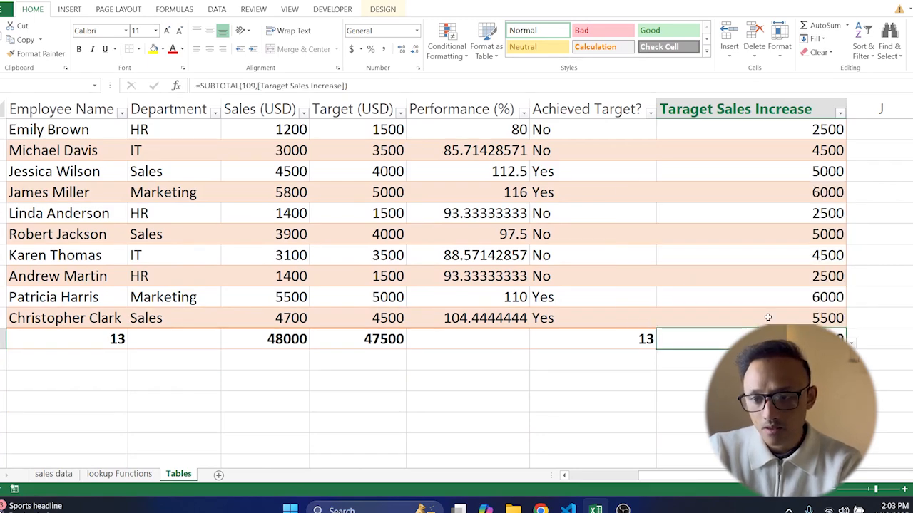
Step: Correct the new column's header to "Target Sales Increase"
scroll(763, 315, "up", 1)
scroll(770, 210, "up", 1)
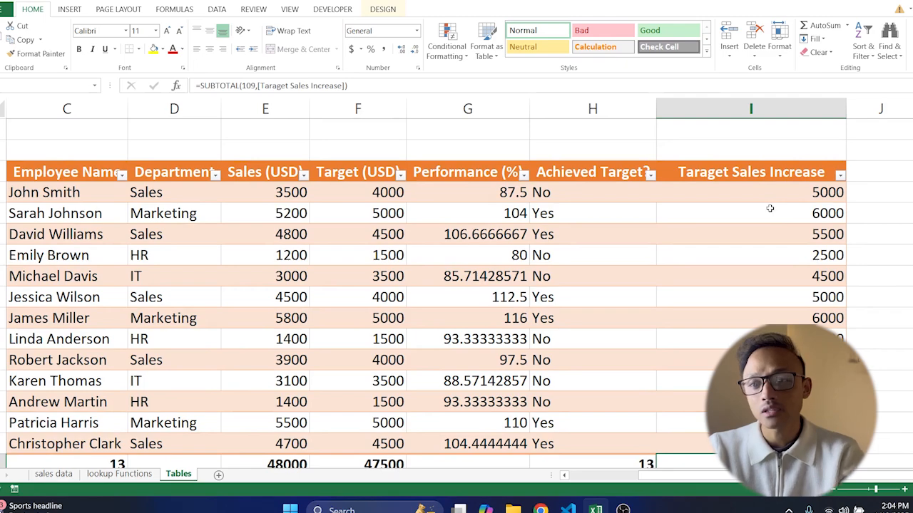
double_click(708, 175)
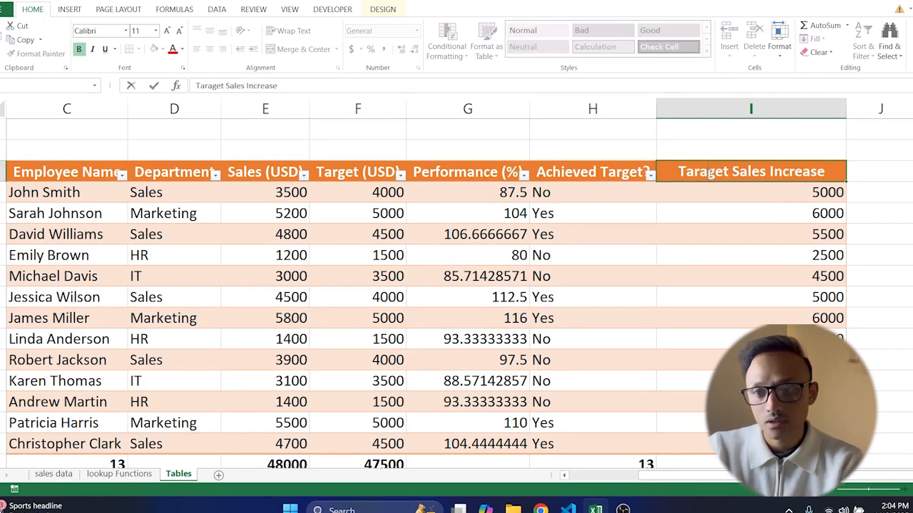
key("BackSpace")
key("Return")
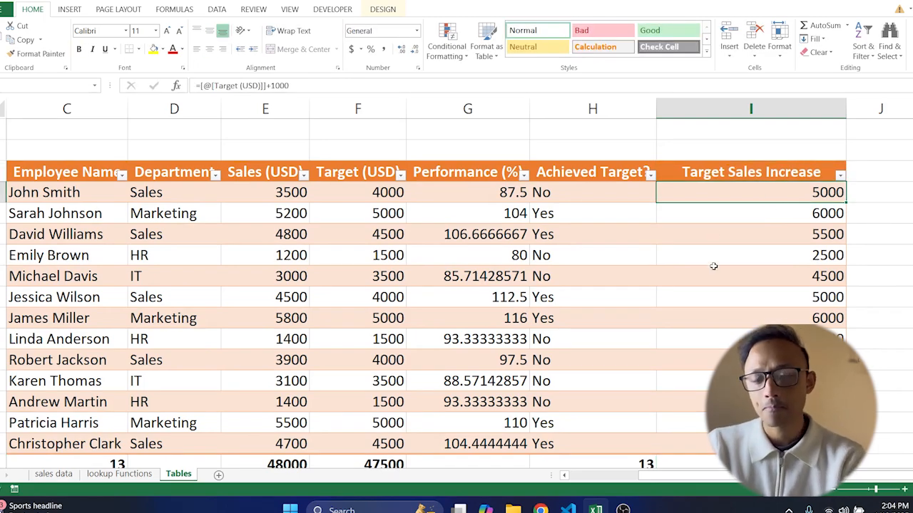
Step: Insert a Department slicer for the table and move it beside the table
left_click(526, 249)
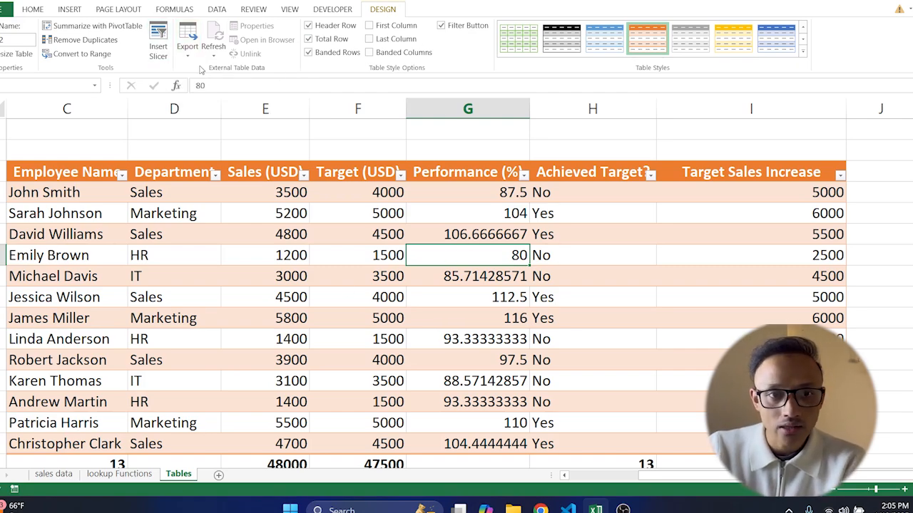
left_click(158, 41)
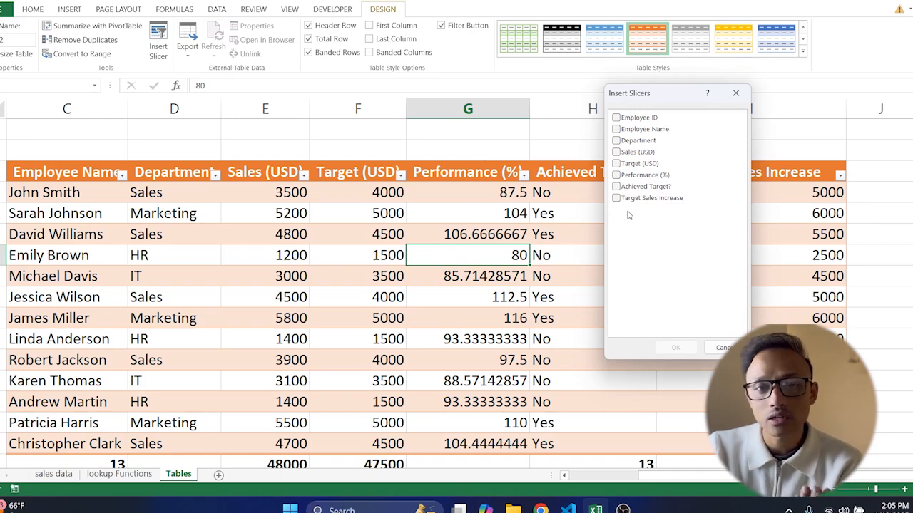
left_click(616, 140)
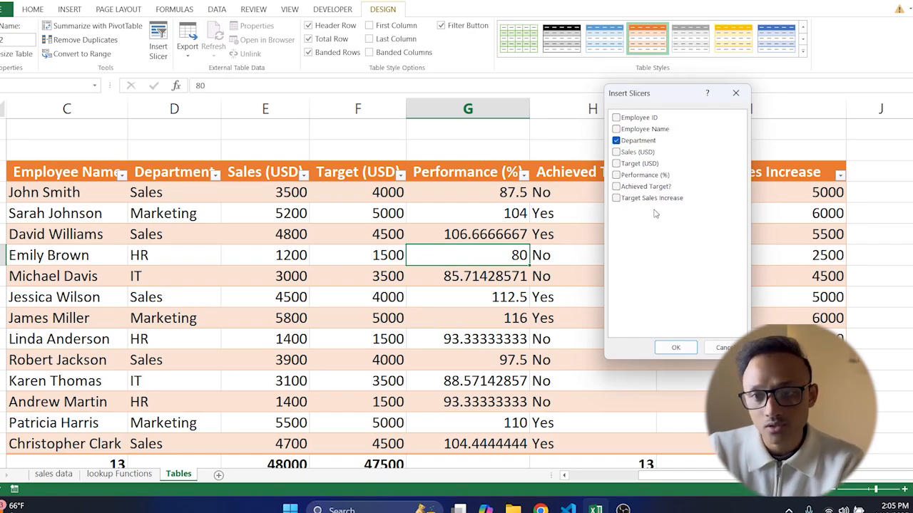
left_click(675, 348)
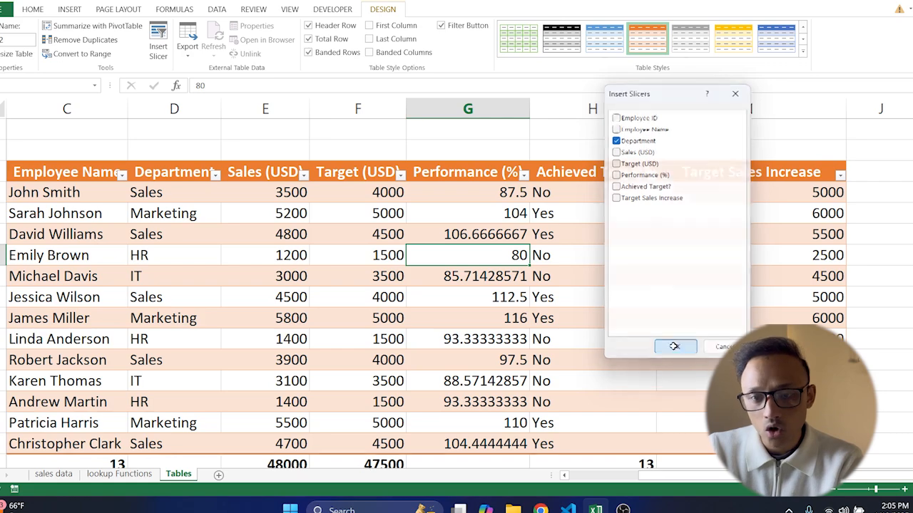
left_click_drag(512, 170, 800, 160)
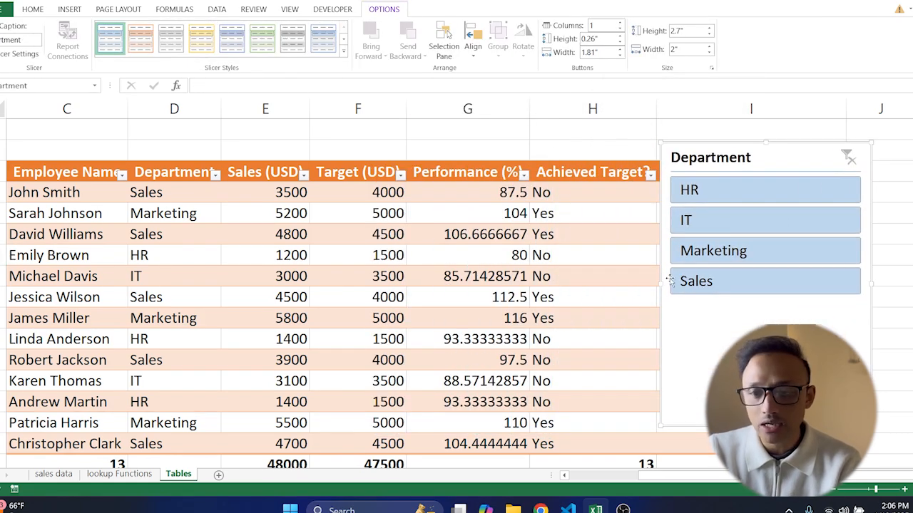
Step: Filter the table to the HR and IT departments with the slicer and inspect the total row formulas
left_click(708, 194)
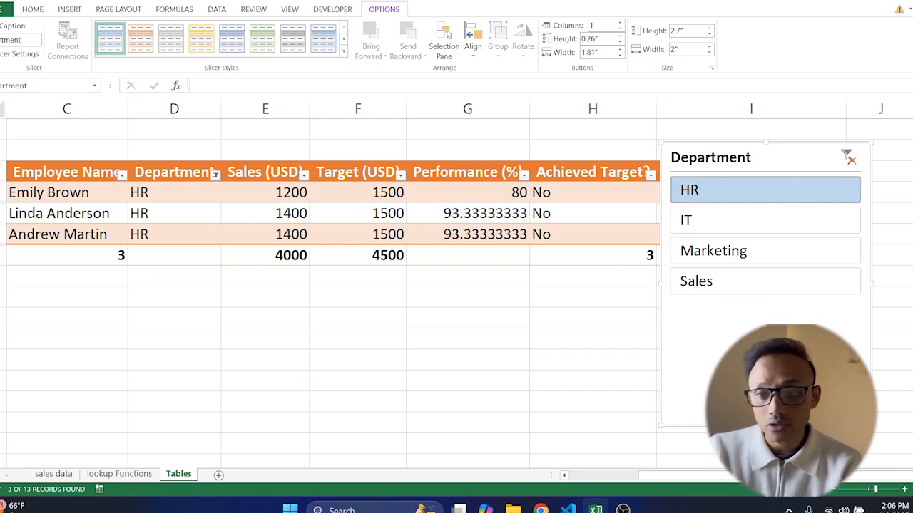
left_click(710, 224, "ctrl")
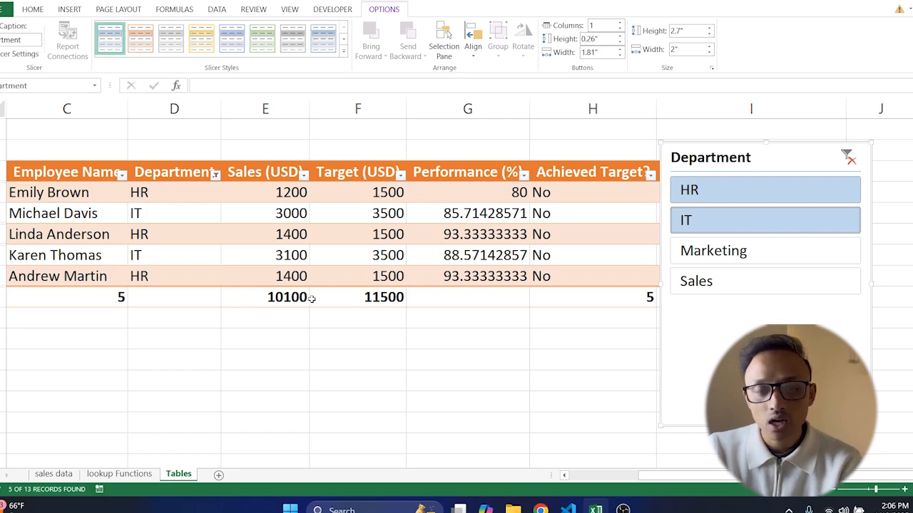
left_click(281, 298)
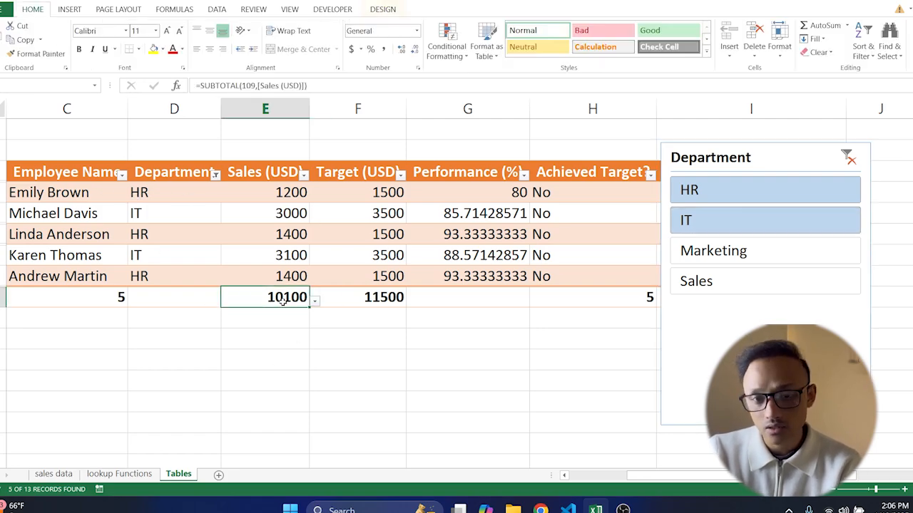
left_click(117, 298)
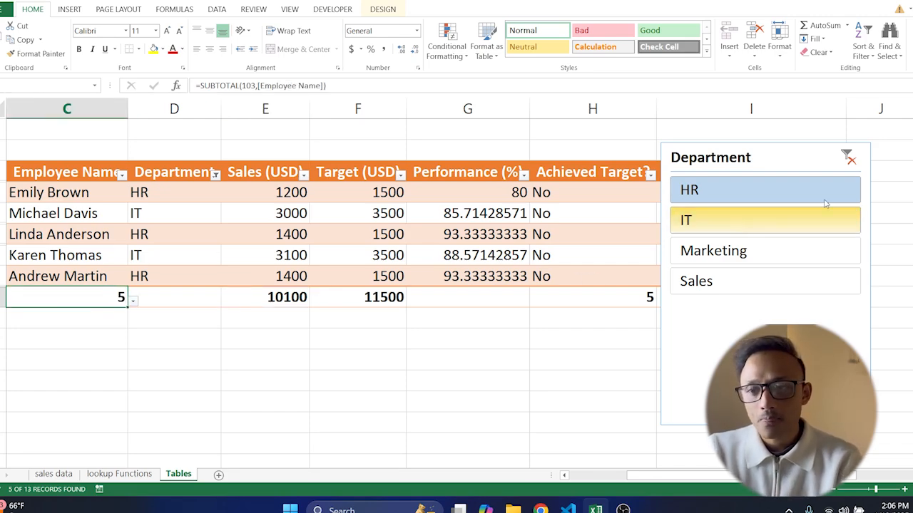
Step: Clear the slicer filter, then shrink the slicer and move it to the table's upper right corner
left_click(848, 158)
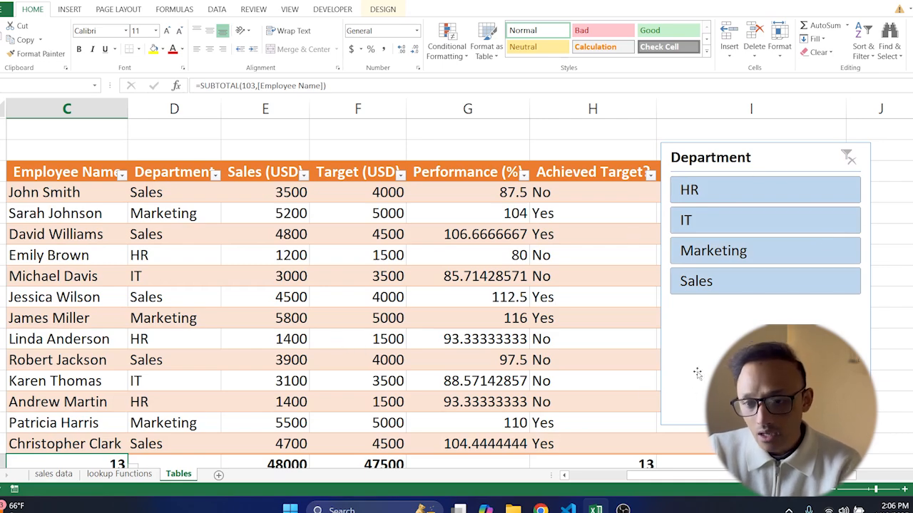
left_click(770, 148)
left_click_drag(661, 425, 746, 284)
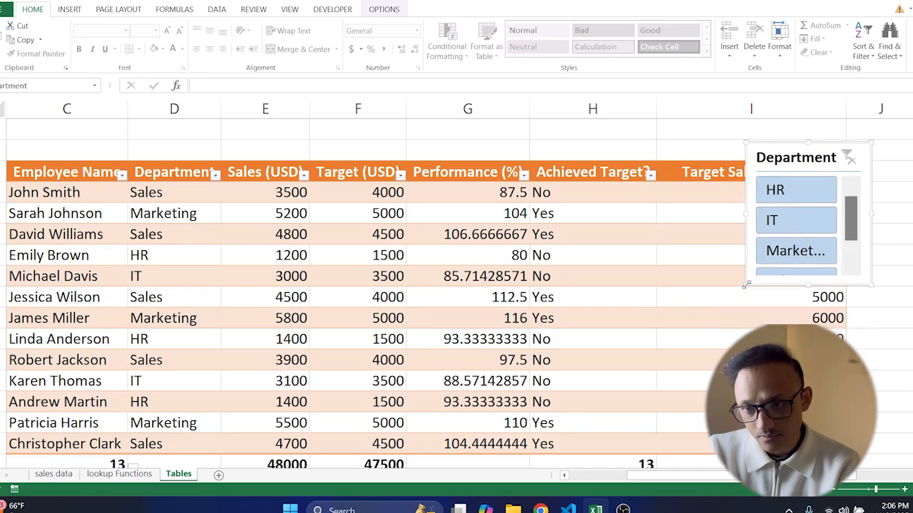
left_click_drag(817, 155, 746, 151)
left_click_drag(671, 482, 599, 480)
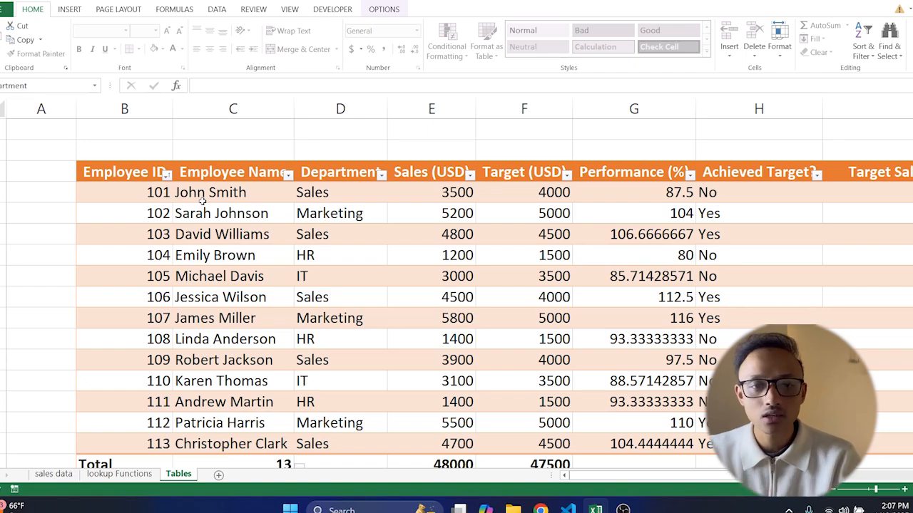
Step: Select the Employee Name and Sales (USD) data and insert a clustered column chart from it
left_click_drag(203, 193, 231, 401)
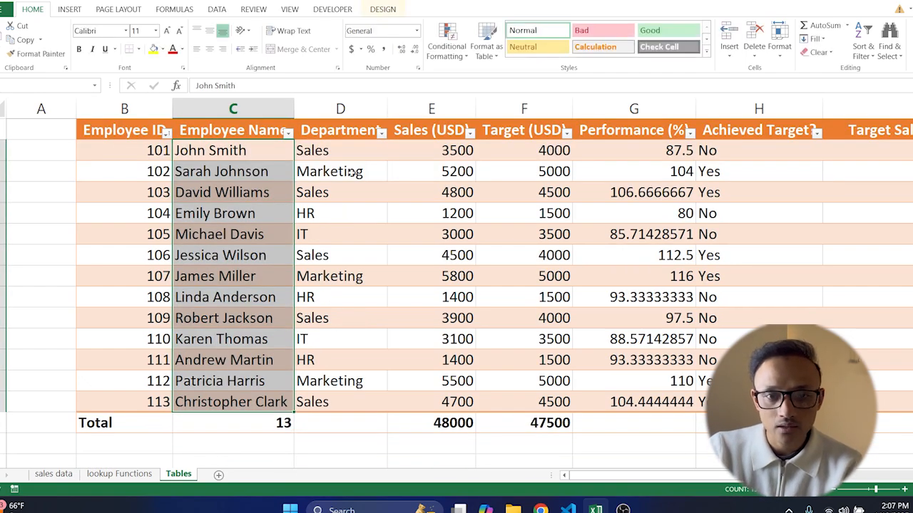
left_click_drag(451, 148, 464, 402)
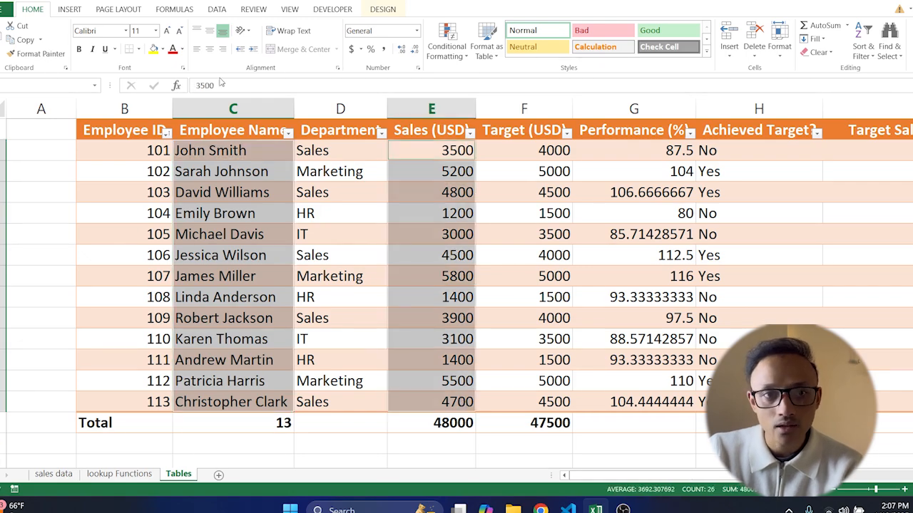
left_click(71, 9)
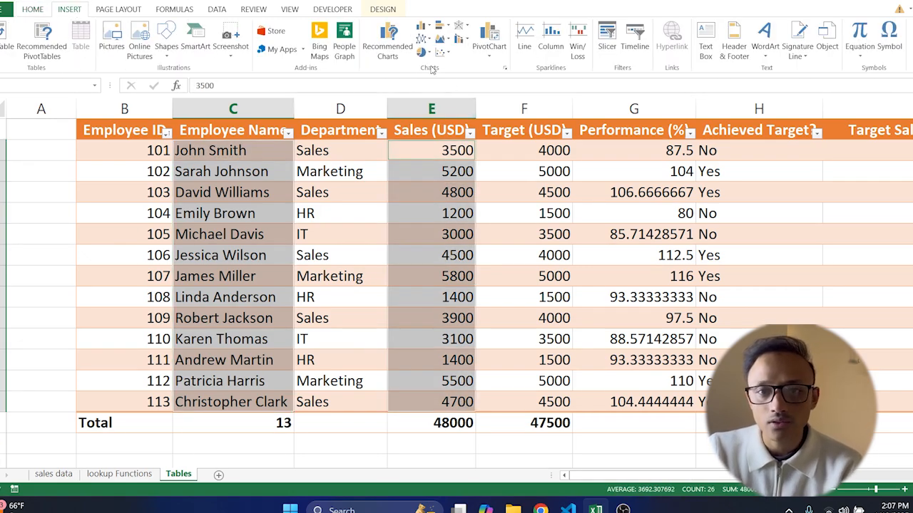
left_click(428, 27)
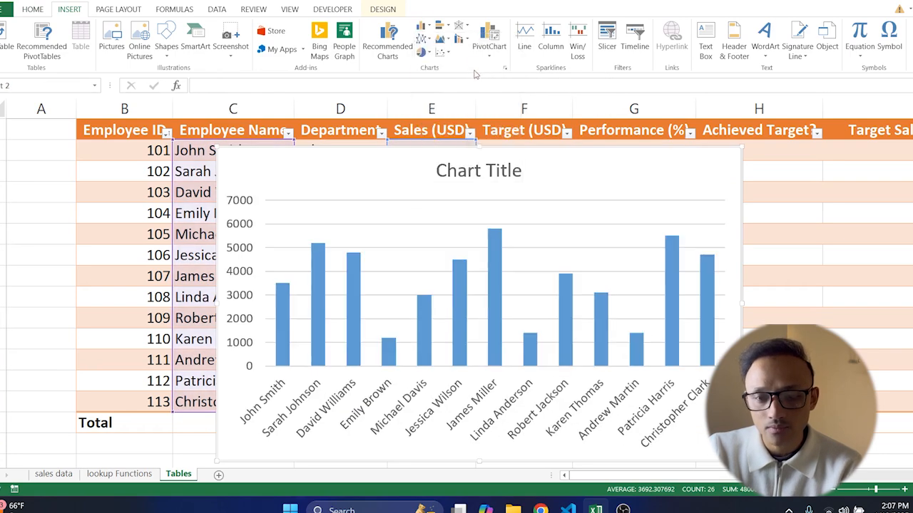
Step: Resize the chart and move it beside the Sales (USD) column
left_click(469, 64)
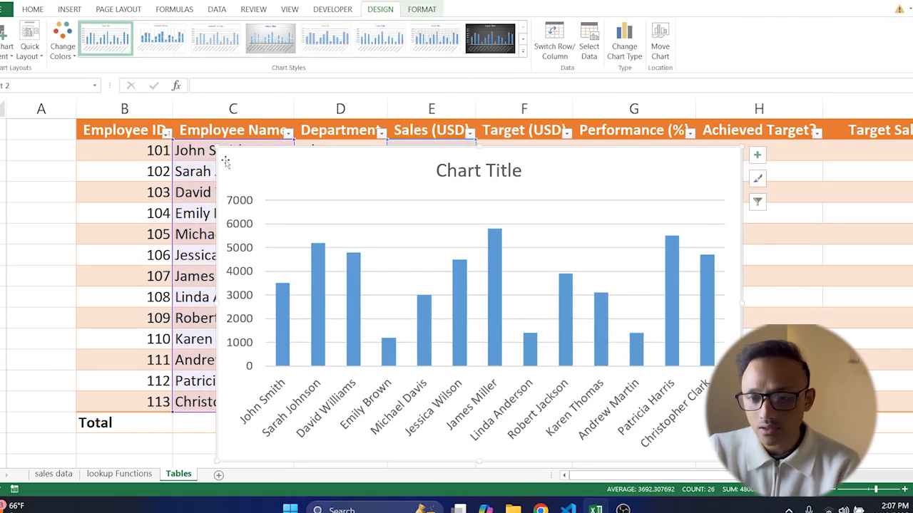
left_click_drag(217, 148, 317, 184)
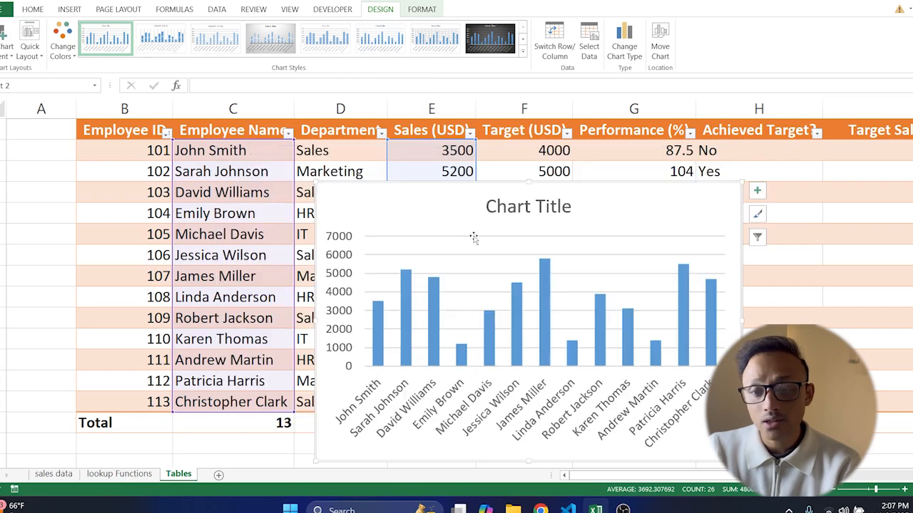
left_click_drag(474, 216, 646, 160)
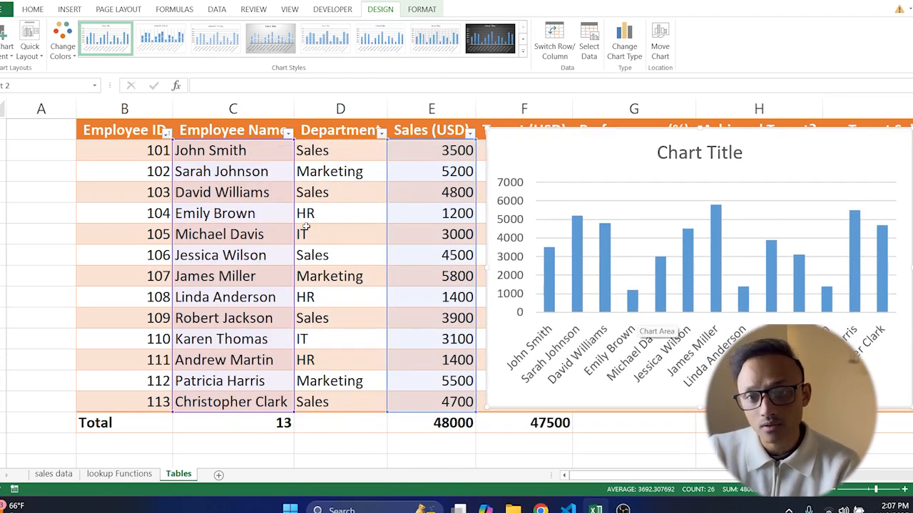
Step: Change John Smith's sales value in the table to 4500
left_click(447, 150)
key("BackSpace")
type("4")
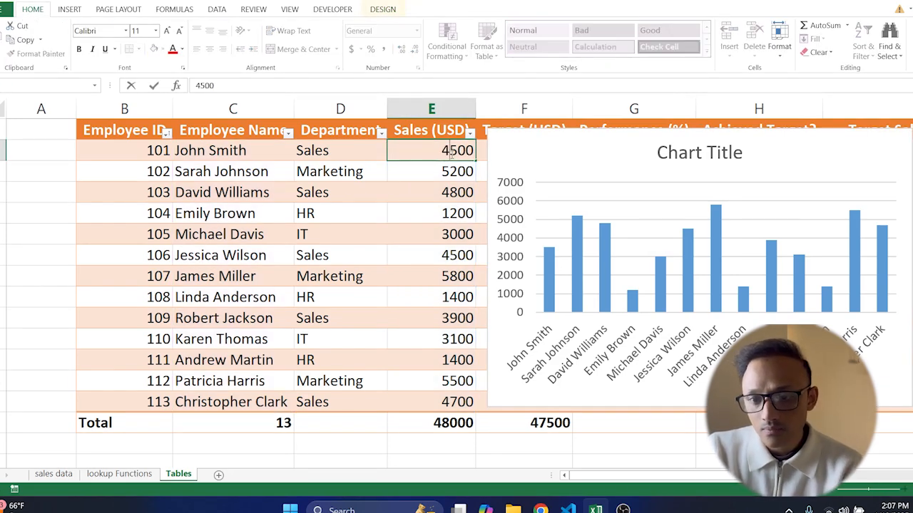
key("Return")
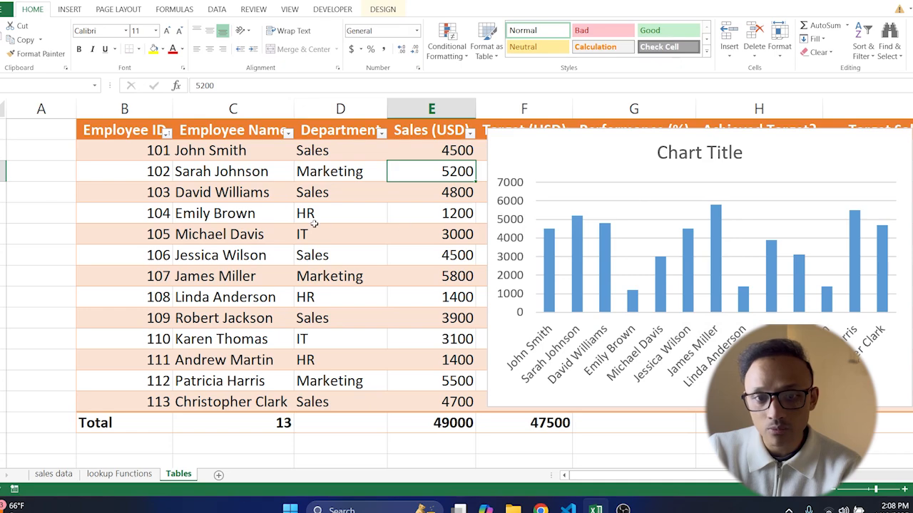
left_click(243, 216)
left_click(463, 215)
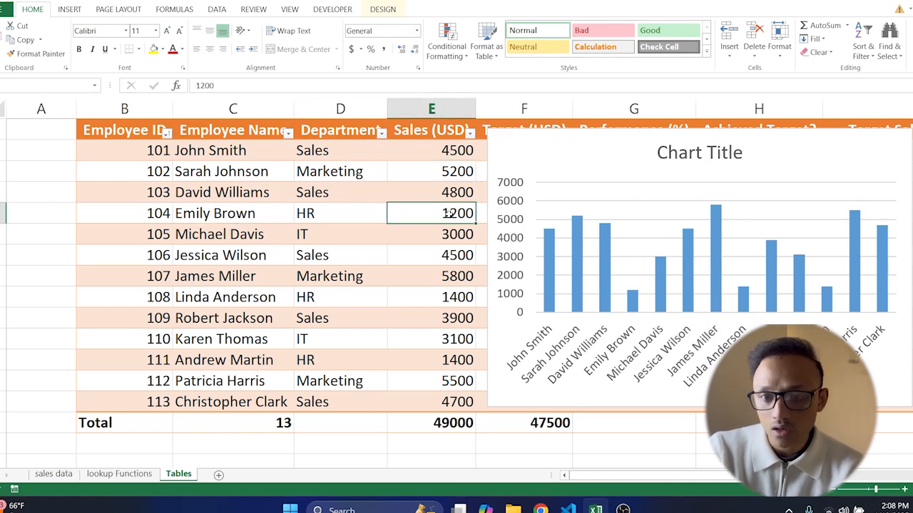
double_click(448, 214)
type("20")
key("Return")
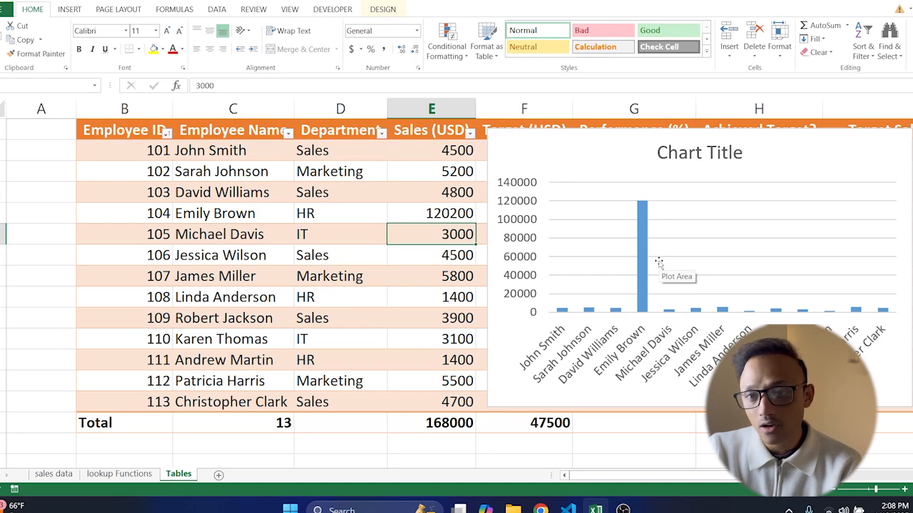
Step: Move the chart further right, away from the table
left_click(495, 136)
left_click_drag(487, 128, 726, 246)
left_click(810, 271)
left_click_drag(912, 249, 863, 270)
left_click_drag(739, 260, 859, 287)
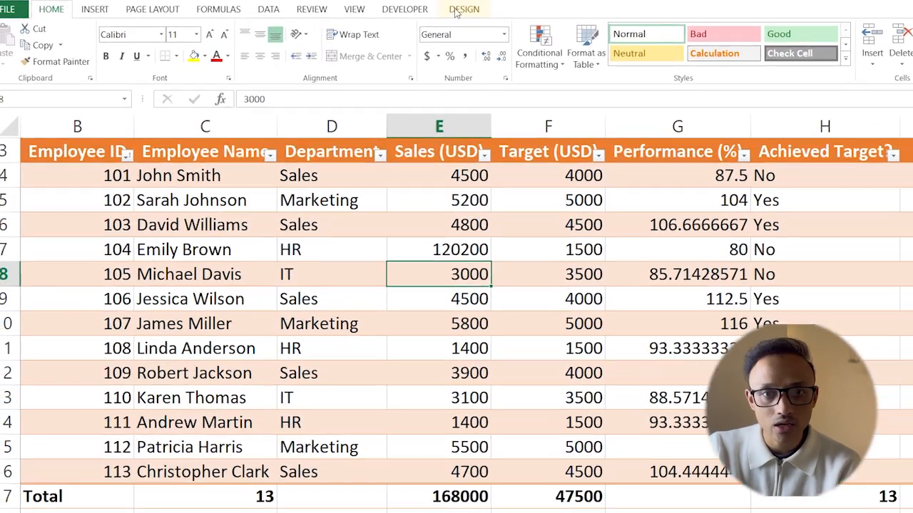
Step: Rename the table as Employee
left_click(403, 10)
double_click(27, 41)
key("BackSpace")
type("Employee")
key("Return")
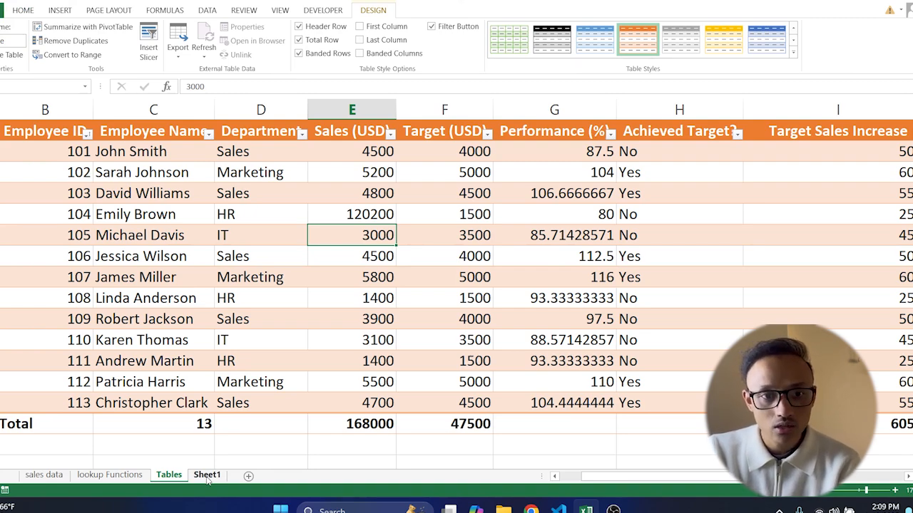
Step: Switch to Sheet1 and enter the heading Employee Name in cell B4
left_click(207, 476)
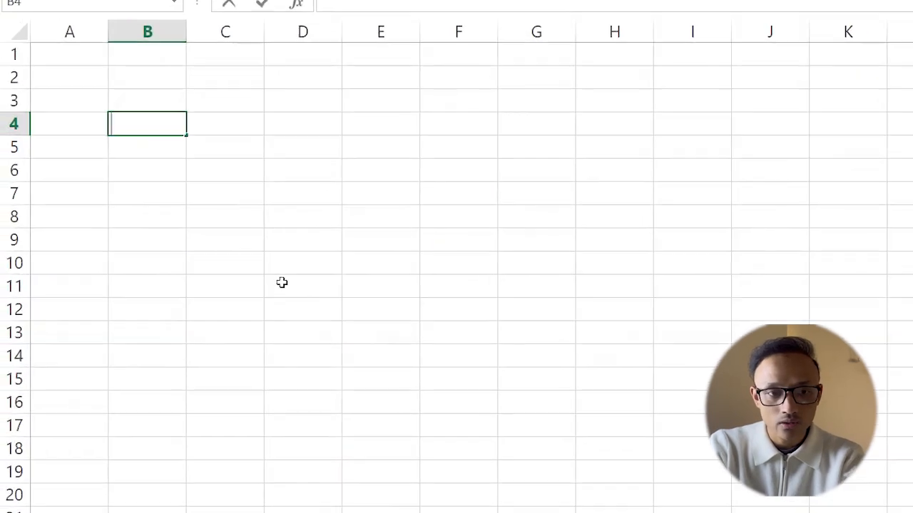
type("Employee Name")
key("Return")
Step: Enter the structured reference formula =Employee[Employee Name] in the cell below the heading
type("=employ")
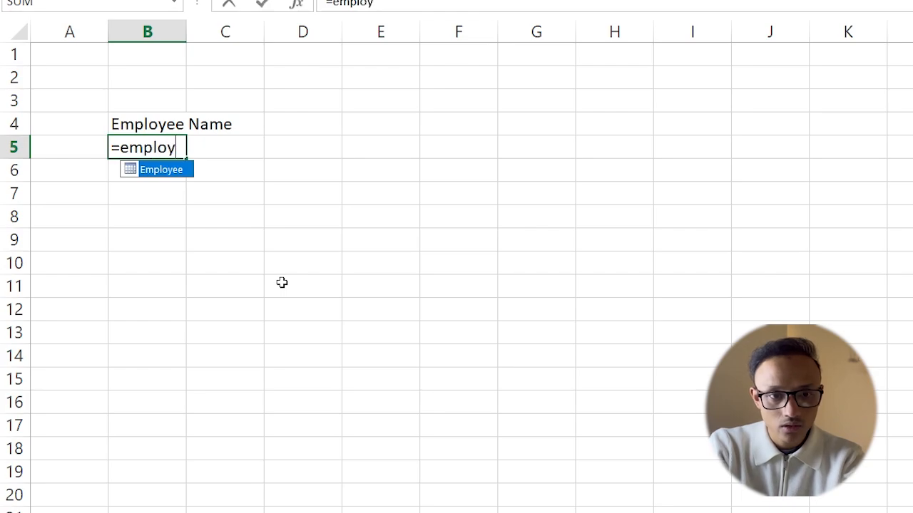
type("ee")
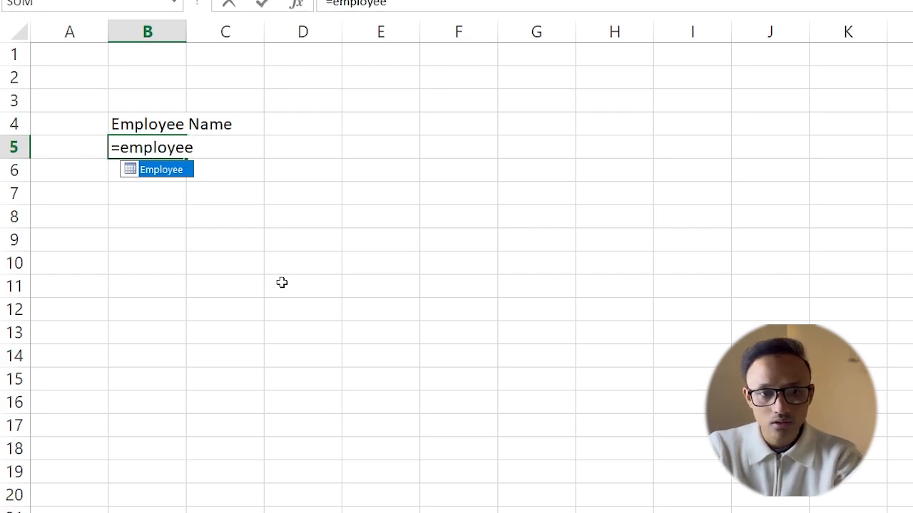
type("[")
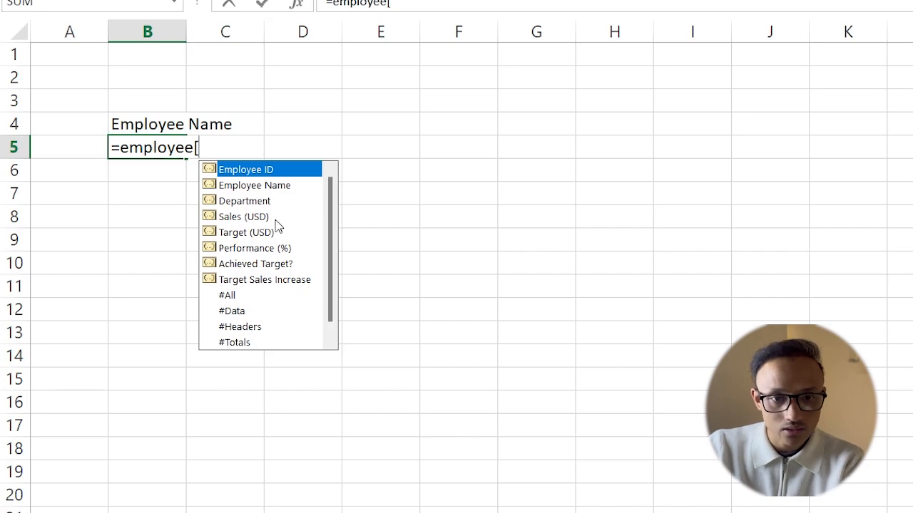
left_click(275, 190)
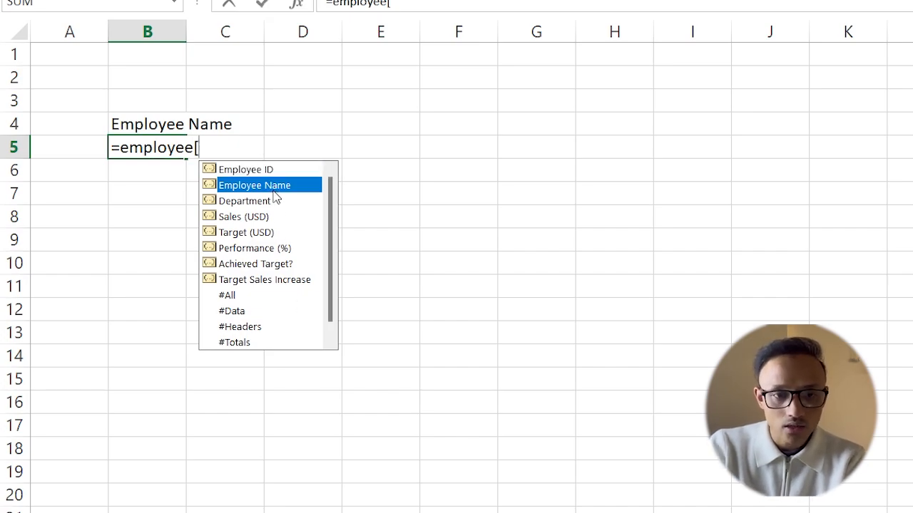
double_click(274, 190)
type("]")
key("Return")
Step: Fill the Employee Name formula down to row 14 and widen column B
left_click(161, 149)
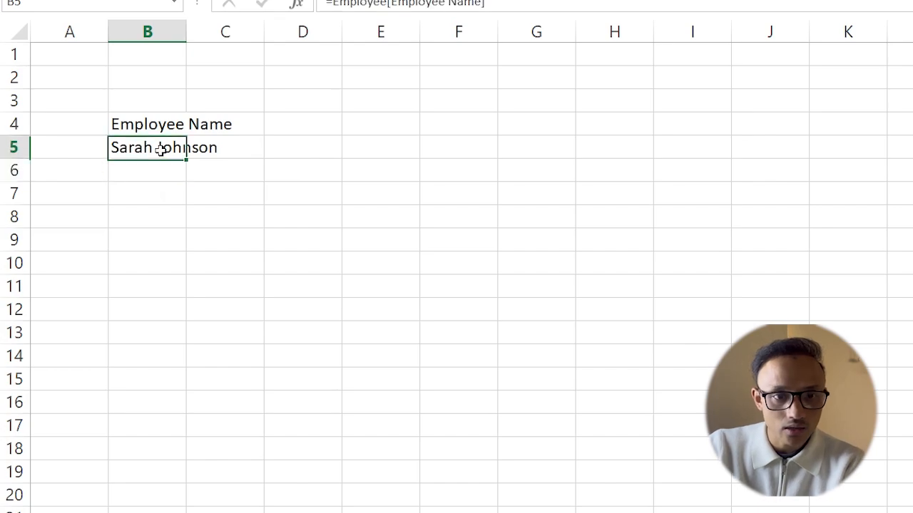
left_click_drag(186, 163, 186, 361)
left_click_drag(186, 28, 273, 51)
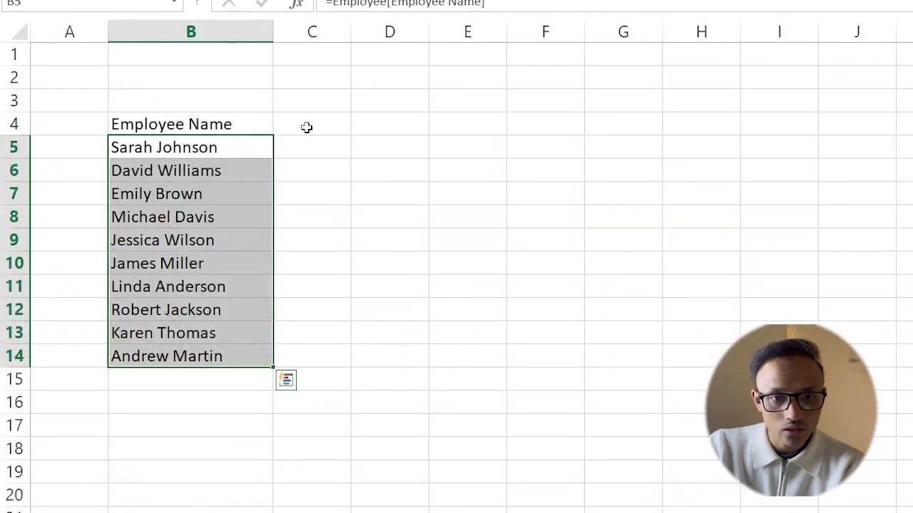
Step: Enter the heading Sales in cell C4
left_click(306, 126)
type("Sa")
type("lw")
key("BackSpace")
type("es")
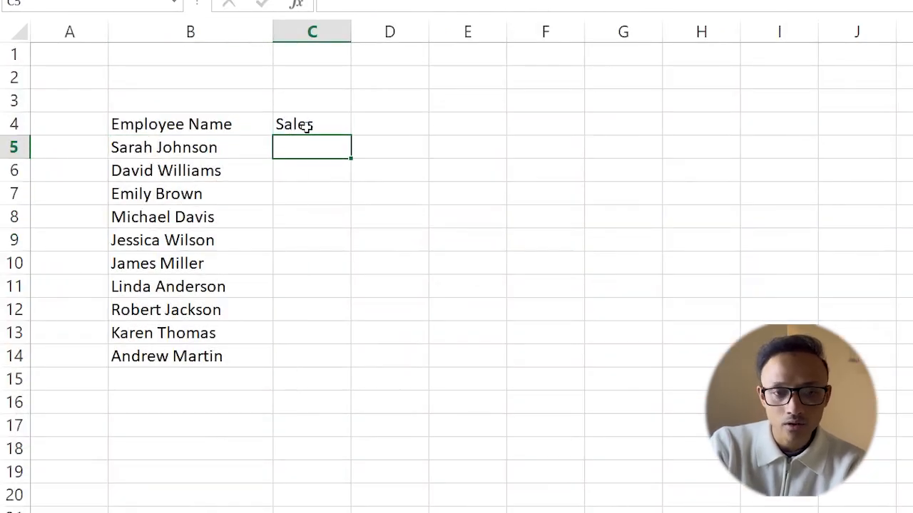
Step: Enter the formula =Employee[Sales (USD)] below the Sales heading and fill it down to row 14
type("=employee")
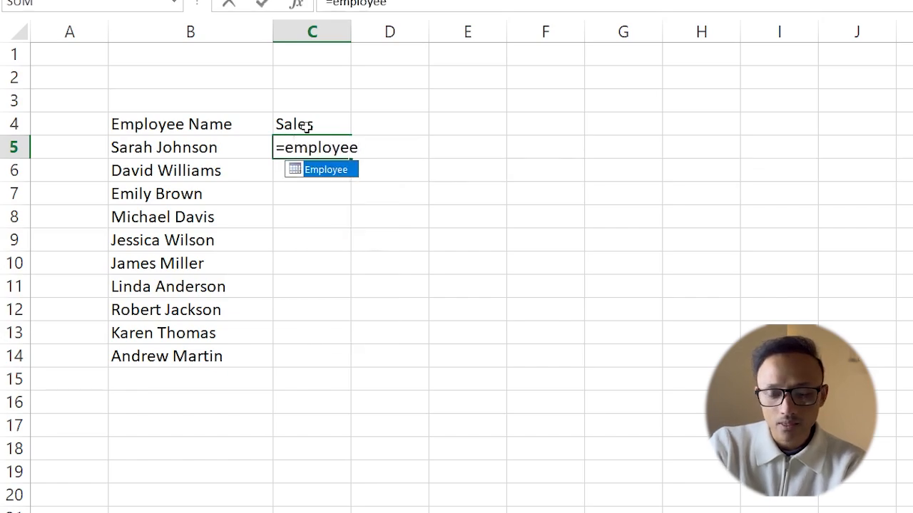
type("[")
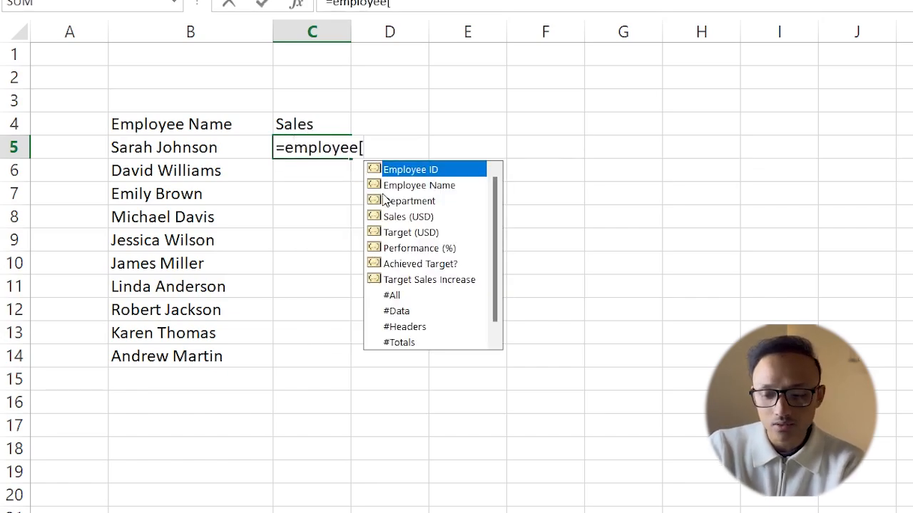
key("Down")
key("Down")
key("Down")
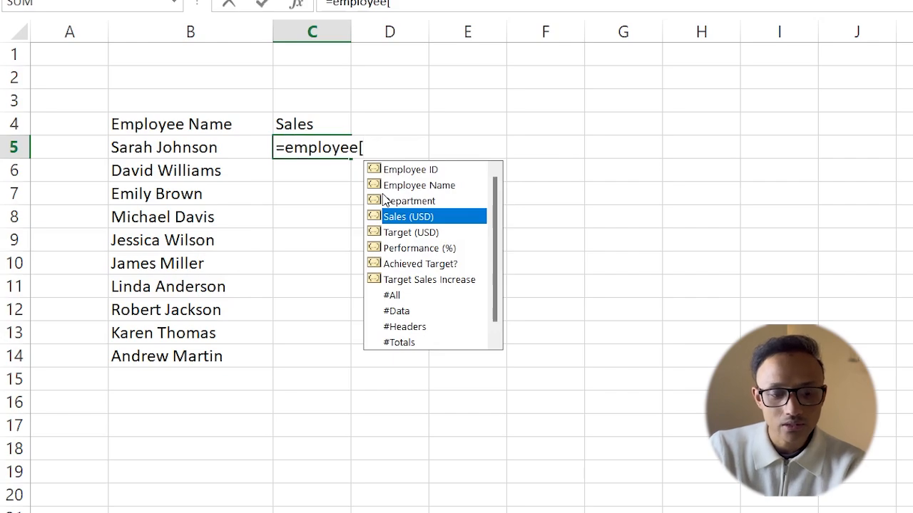
key("Tab")
type("]")
key("Return")
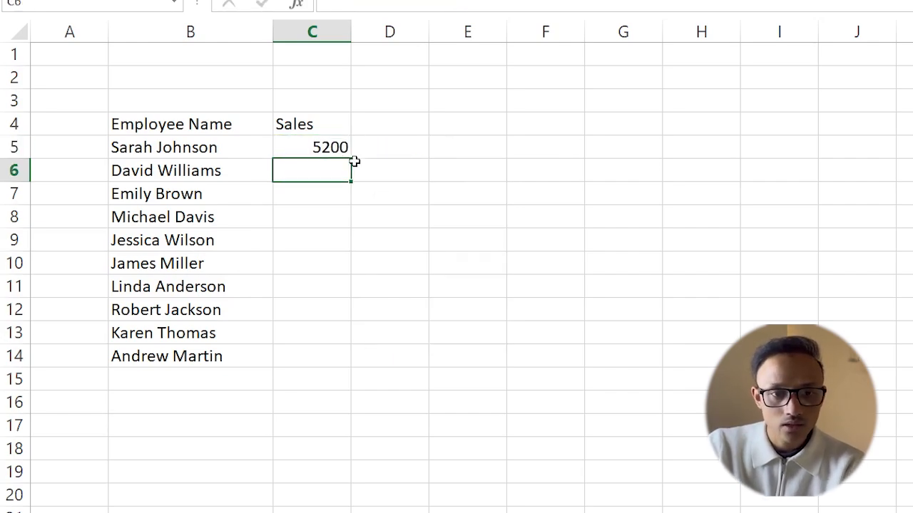
left_click(317, 147)
left_click_drag(349, 158, 348, 366)
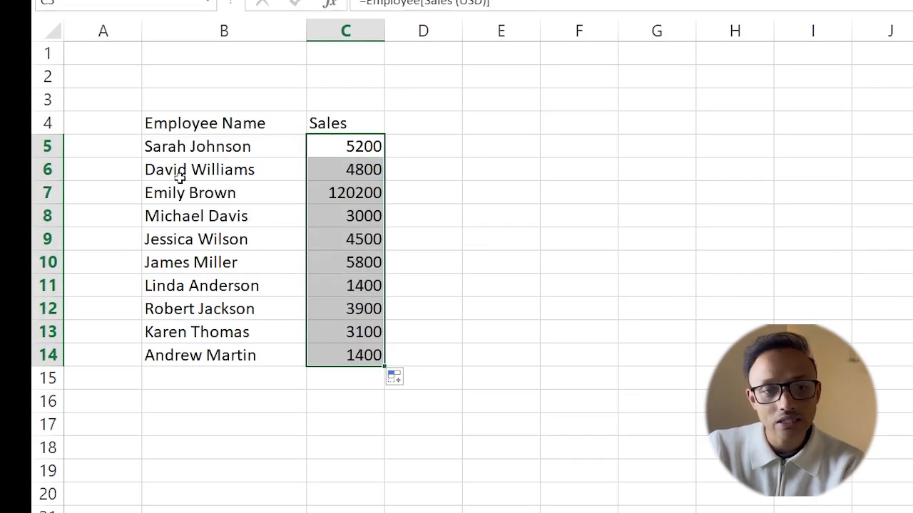